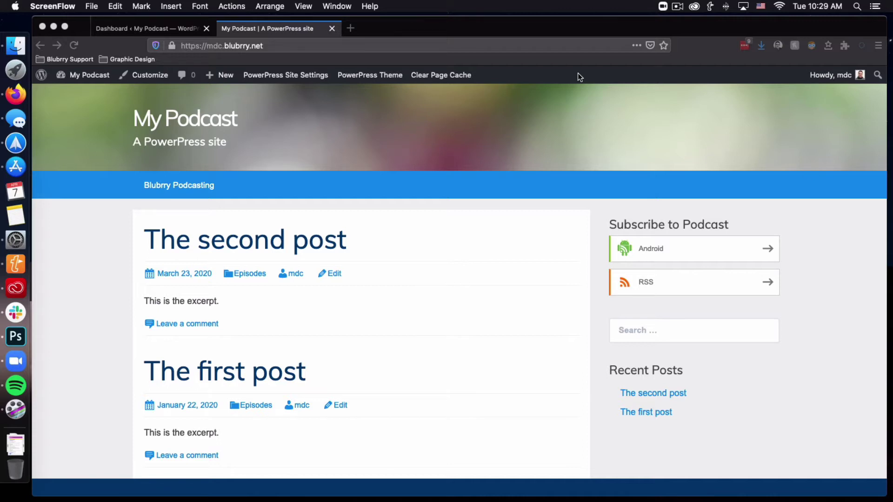
Step: Open the Site Identity settings in the site's theme customizer from the WordPress dashboard
left_click(139, 28)
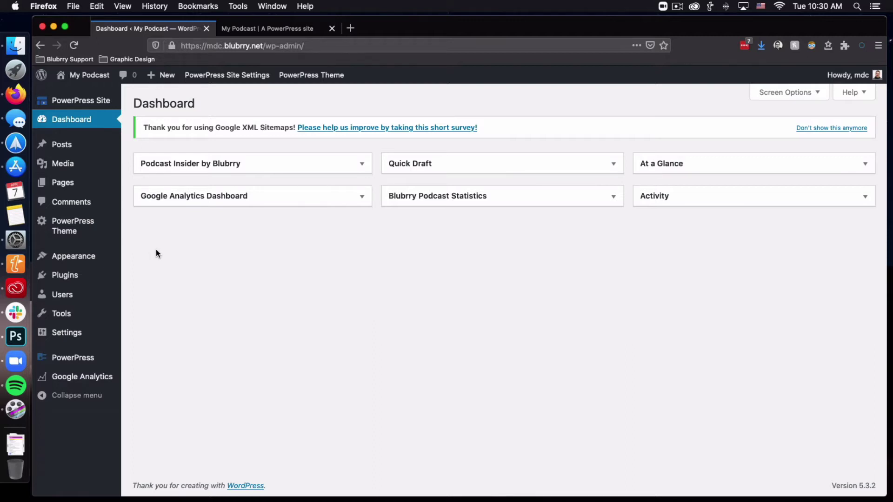
mouse_move(88, 257)
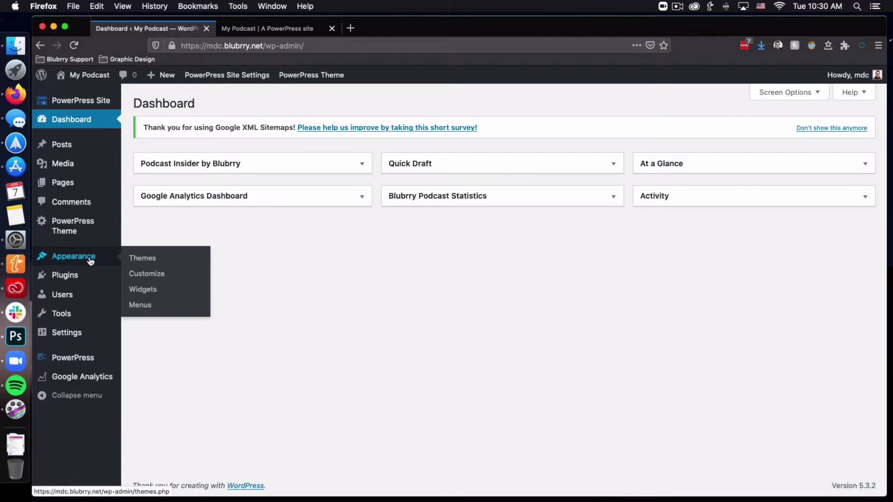
left_click(145, 274)
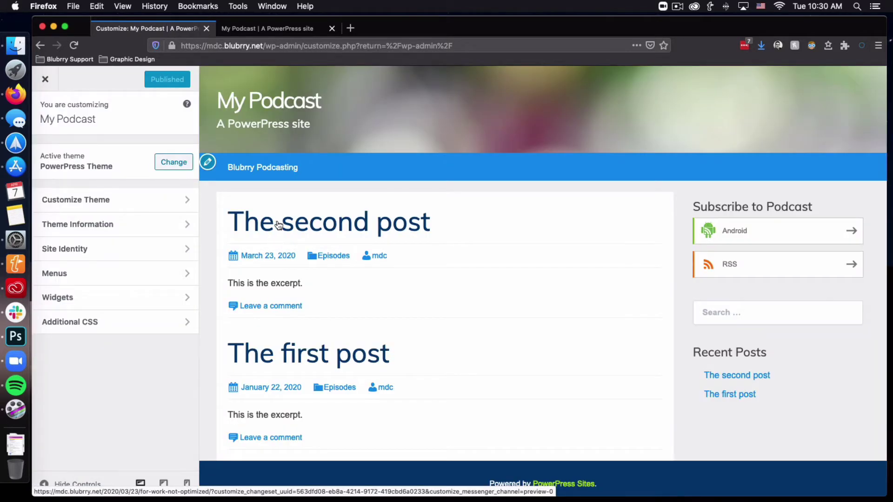
left_click(153, 249)
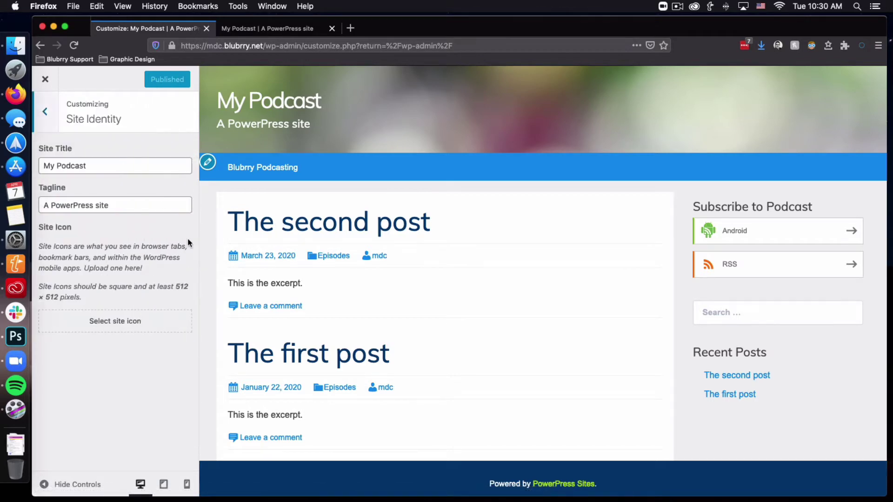
Step: Change the site title to "Dave Talks Games" in the Site Identity settings
double_click(100, 166)
triple_click(100, 166)
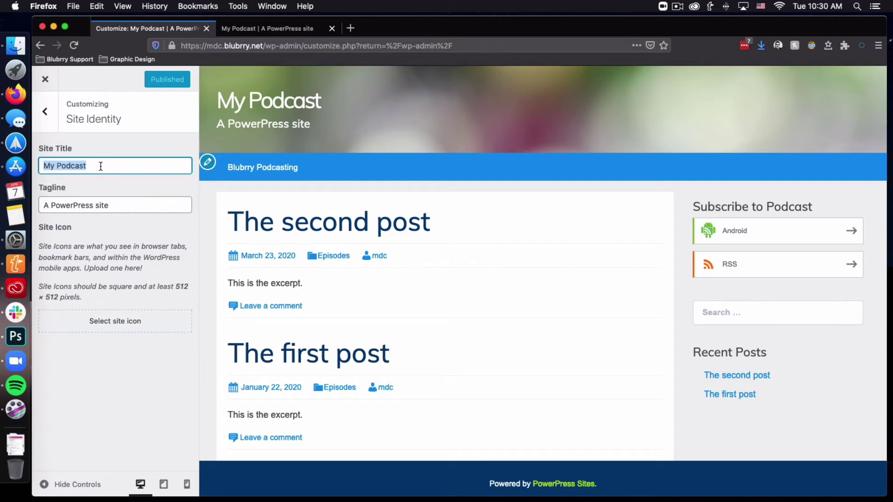
type("Da")
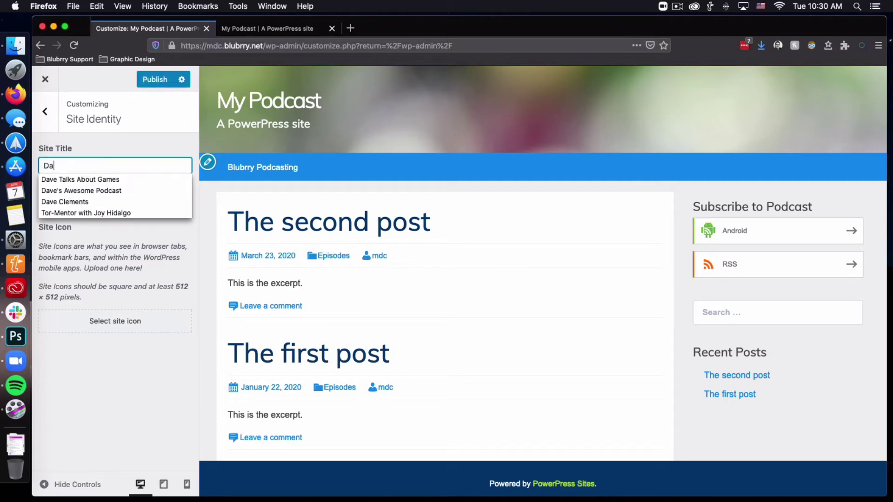
type("ve Talks Games")
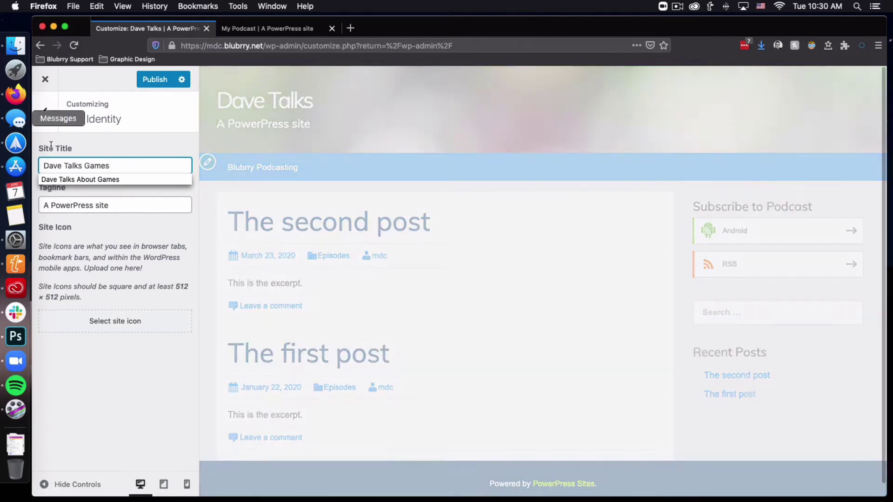
left_click(134, 186)
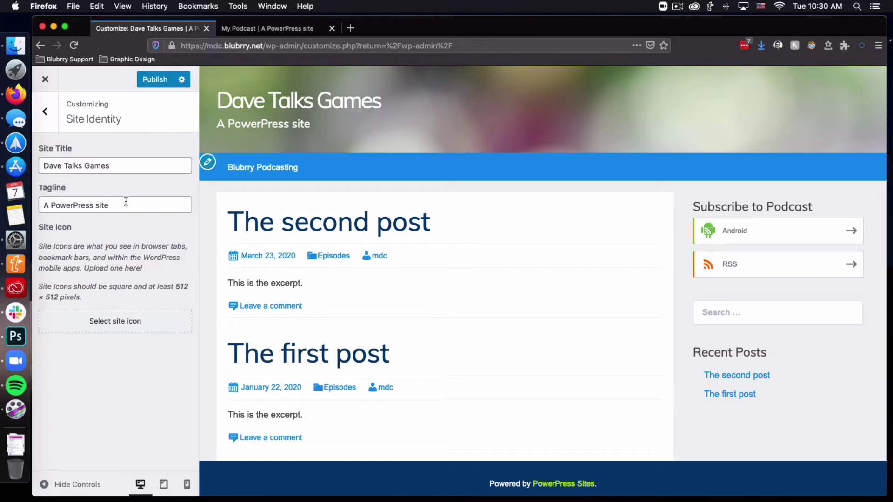
Step: Replace the site tagline with "on the internet"
left_click_drag(126, 204, 2, 195)
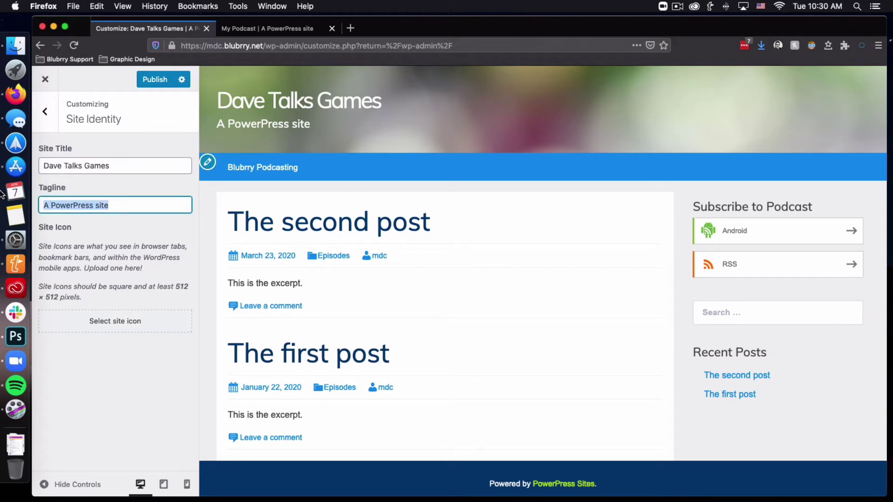
type("on the i")
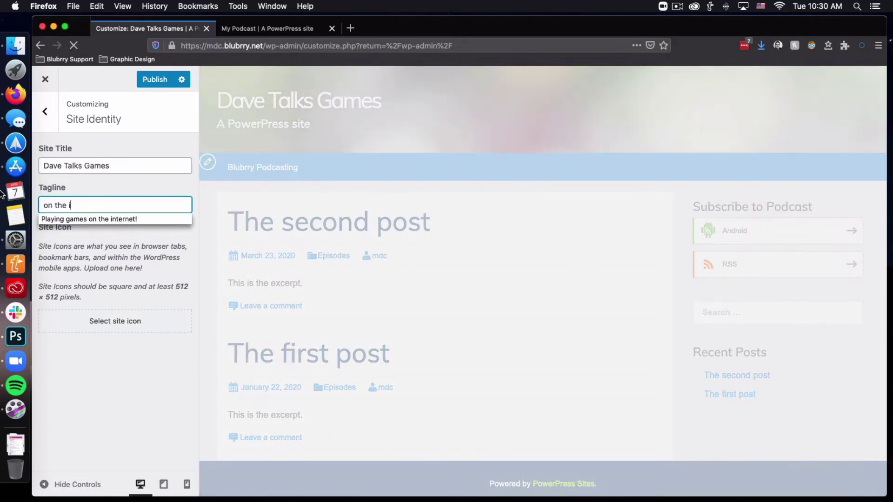
type("nternet")
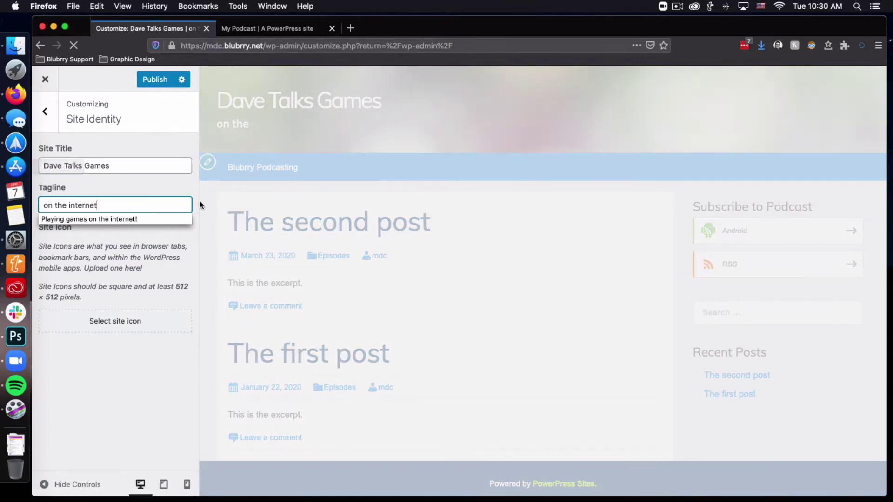
left_click(158, 183)
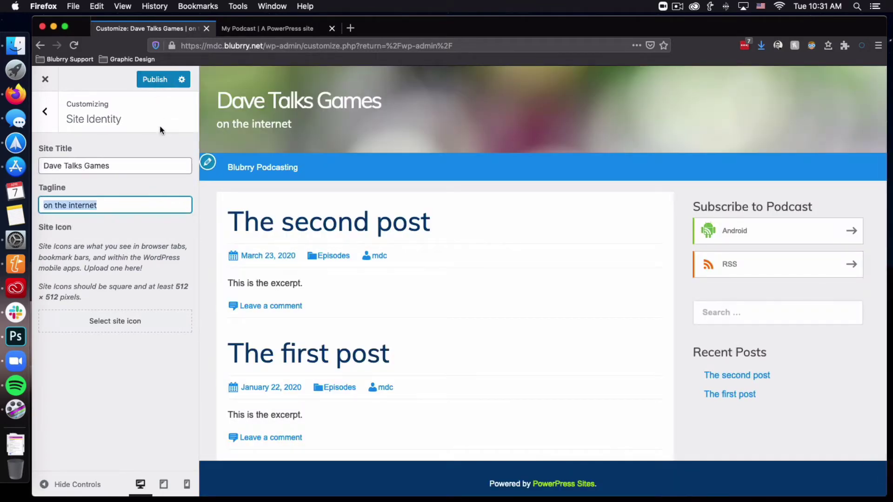
left_click(131, 154)
left_click(130, 248)
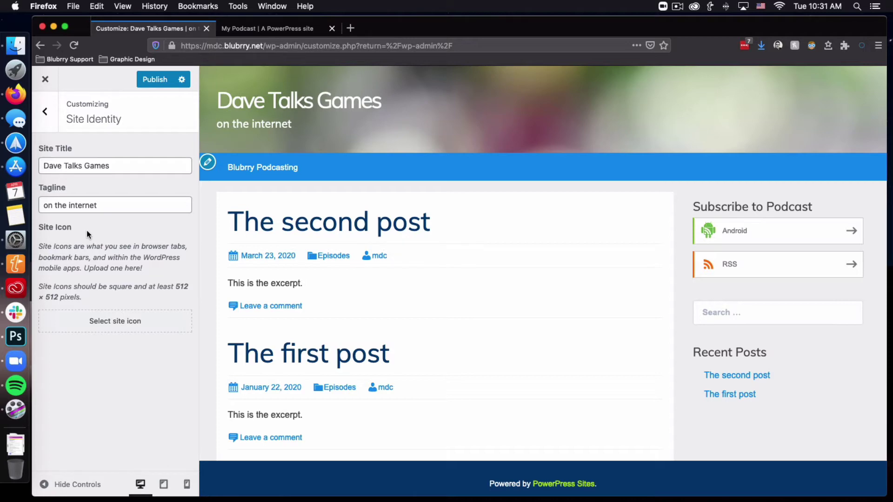
Step: Load blubrry.com in a new browser tab, compare its tab icon with the podcast site's tab, and return to the customizer
left_click(350, 28)
type("blubrry.com")
key("Return")
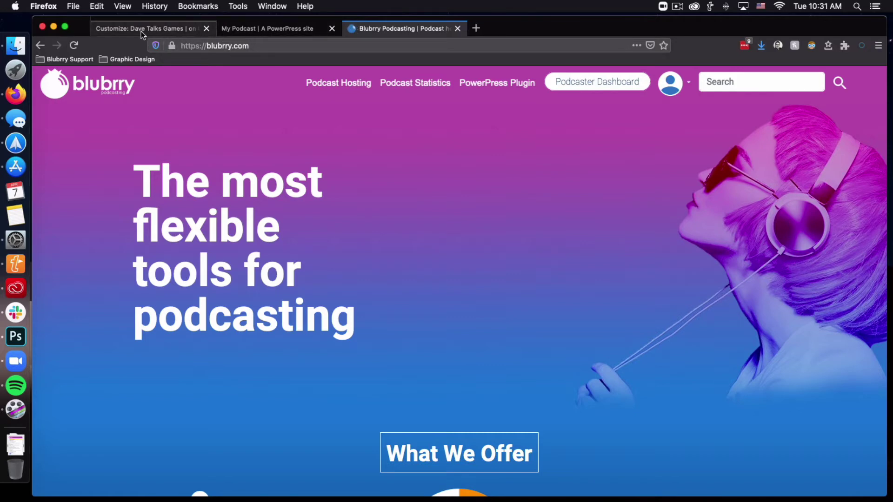
left_click(248, 28)
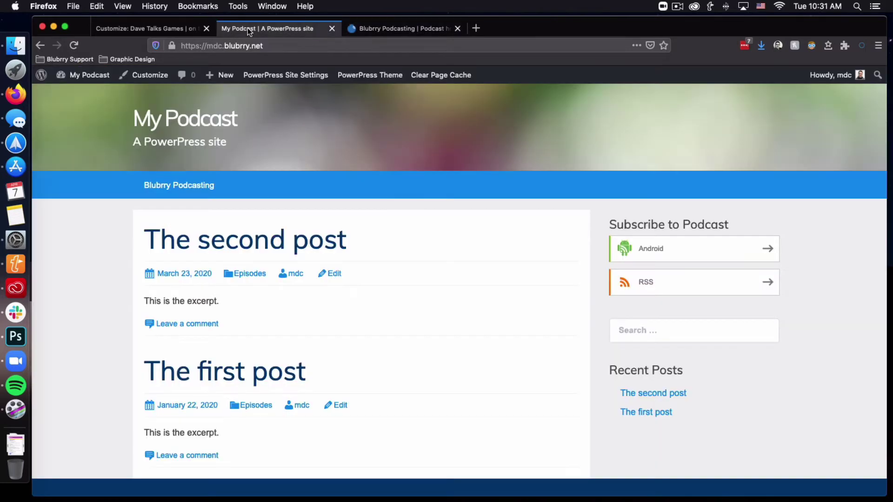
left_click(191, 30)
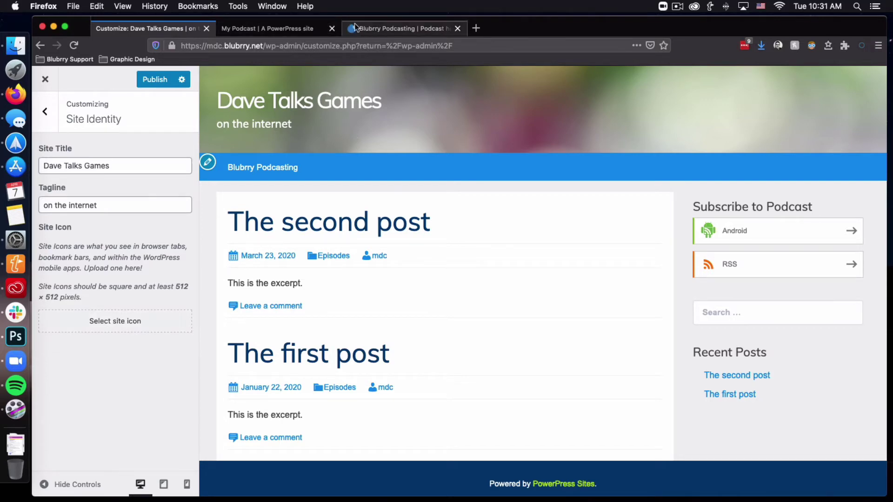
Step: Set demo-favicon.png from the media library as the site icon, and publish the site identity changes before closing the customizer
left_click(131, 332)
left_click(343, 202)
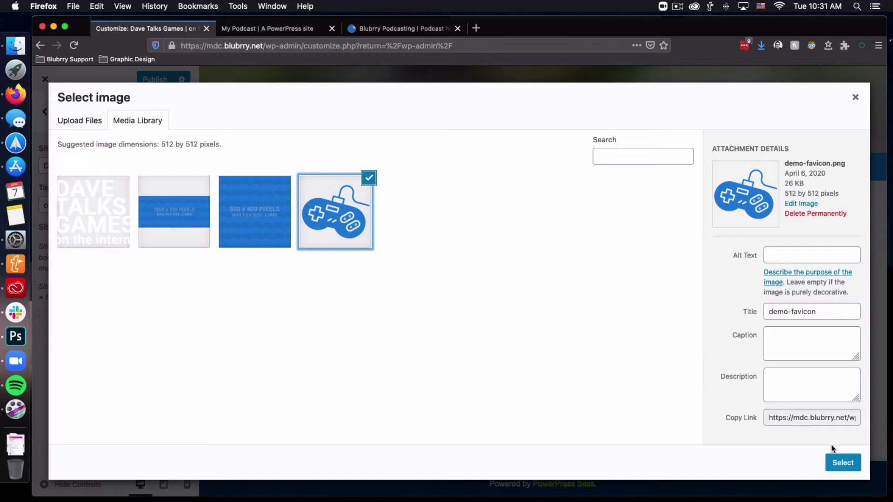
left_click(847, 464)
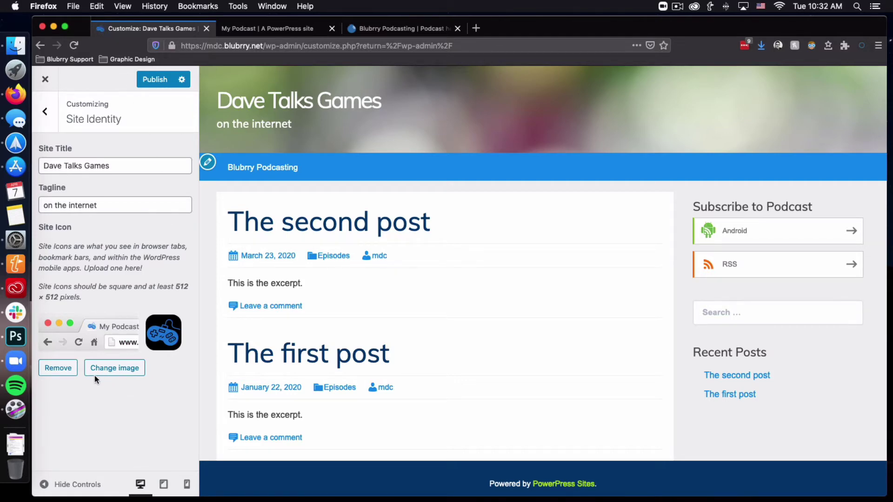
left_click(159, 82)
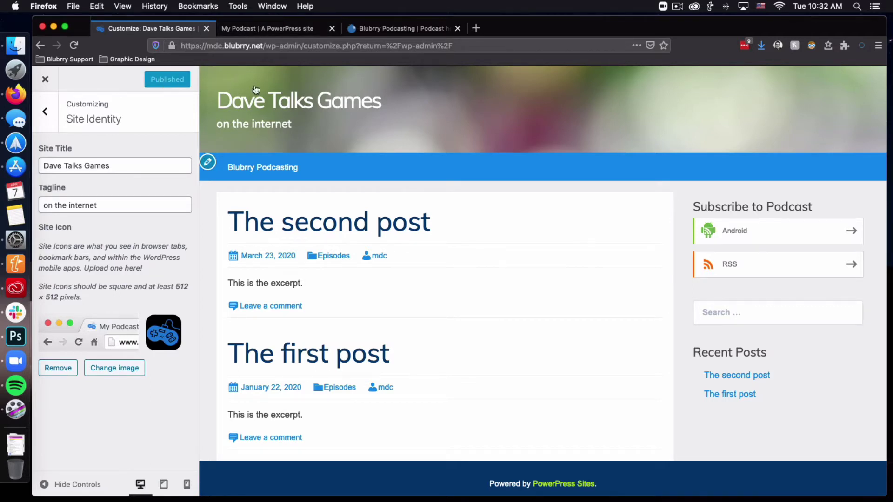
left_click(45, 82)
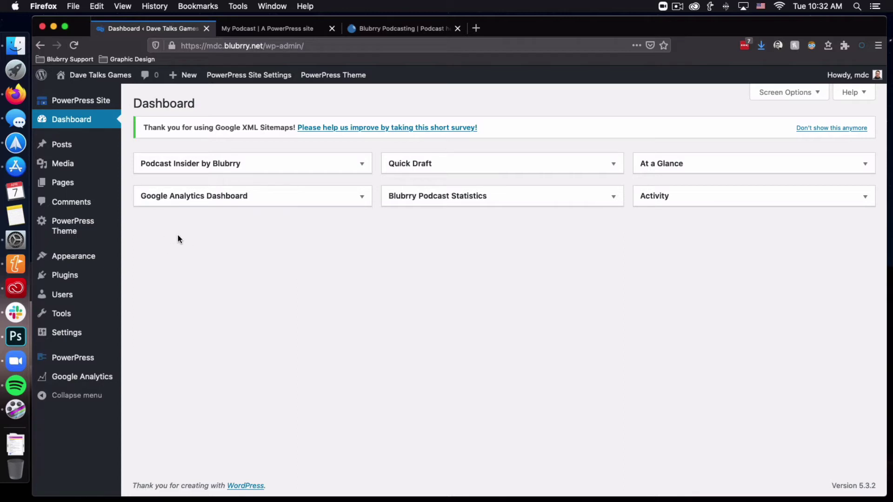
Step: Open the Getting Started section of the PowerPress Theme options and examine the available page layouts and theme color schemes
left_click(93, 229)
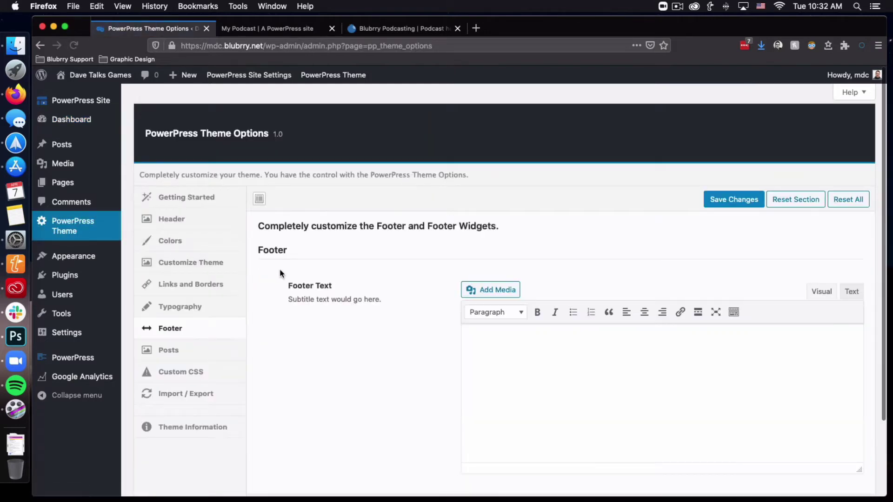
left_click(189, 197)
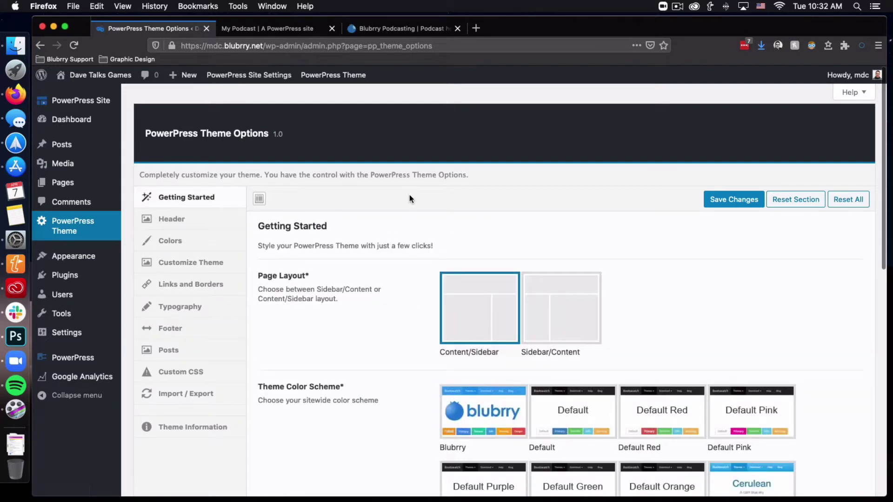
scroll(412, 206, "down", 5)
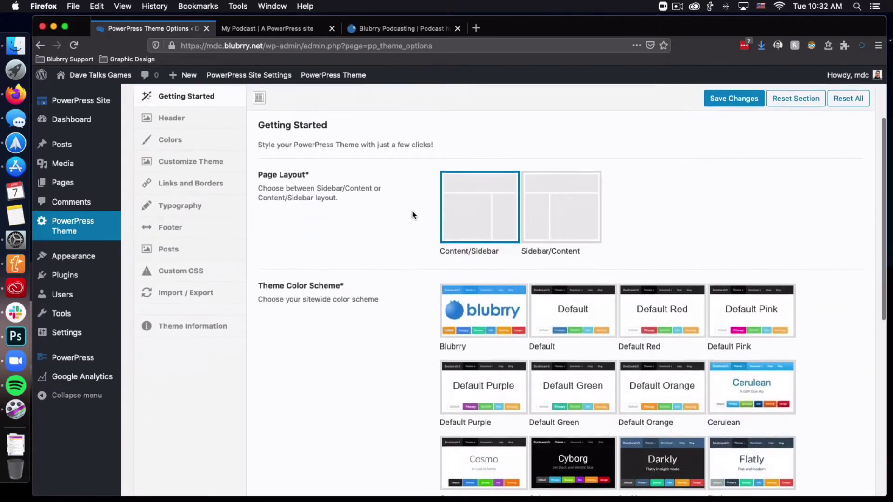
scroll(412, 210, "up", 3)
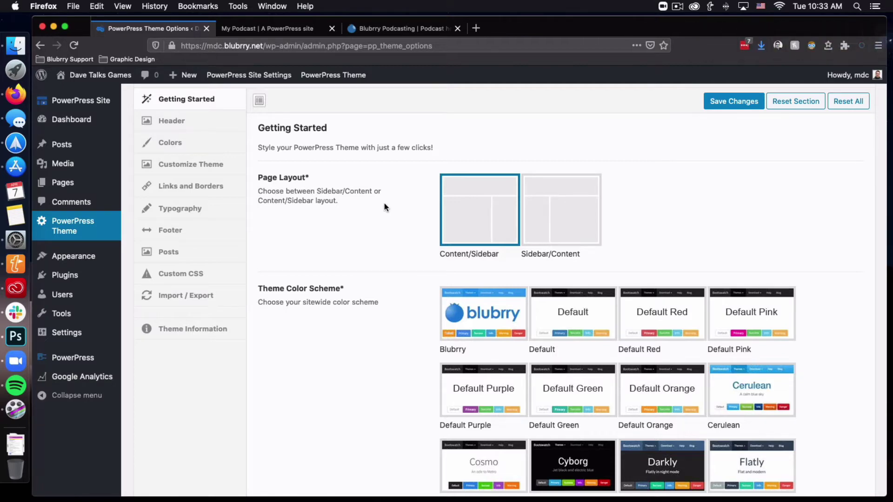
scroll(385, 209, "down", 1)
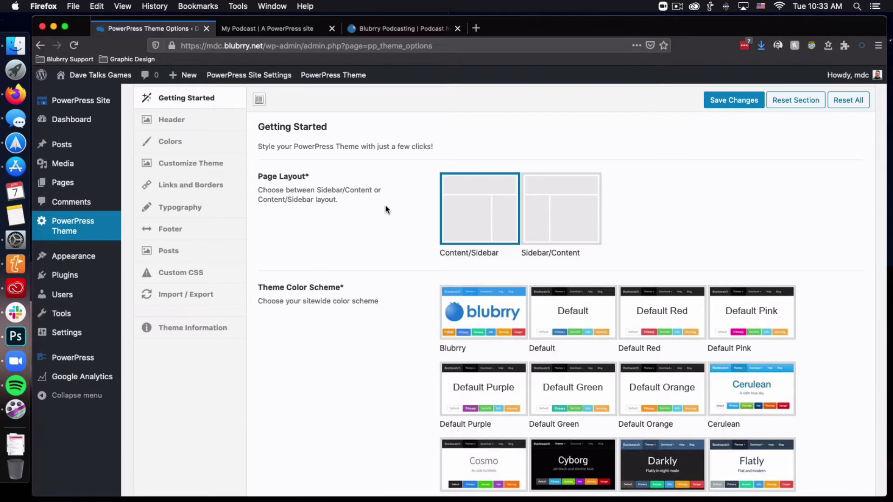
scroll(385, 207, "down", 5)
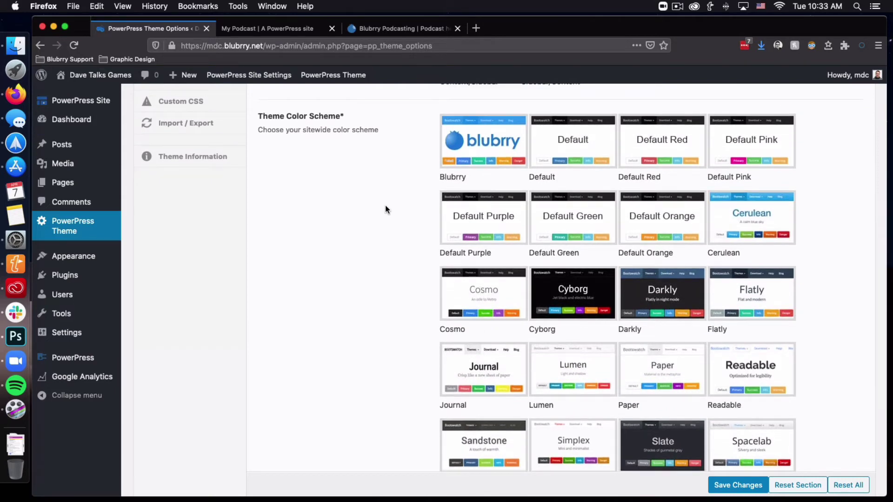
scroll(386, 208, "down", 5)
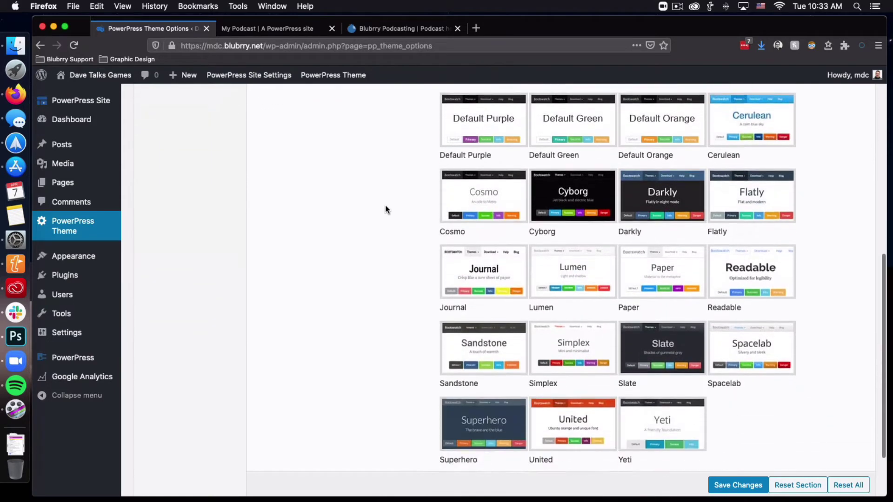
scroll(385, 208, "up", 2)
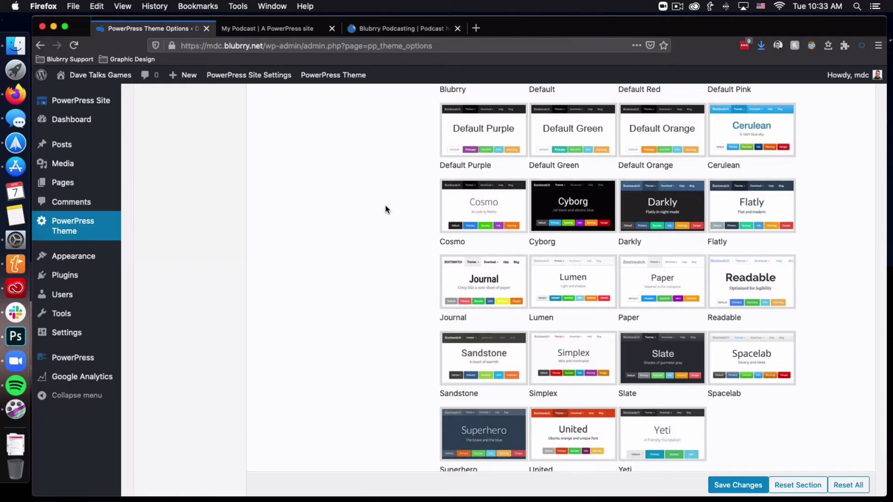
scroll(385, 204, "up", 5)
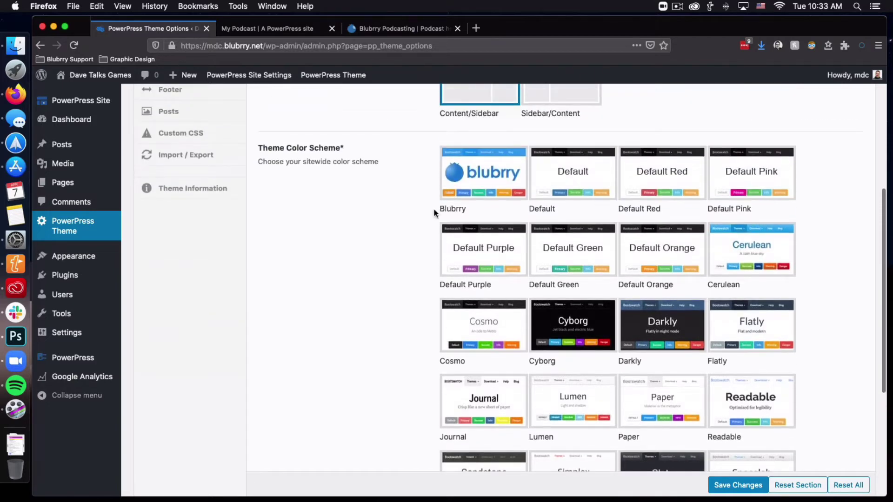
scroll(400, 195, "down", 8)
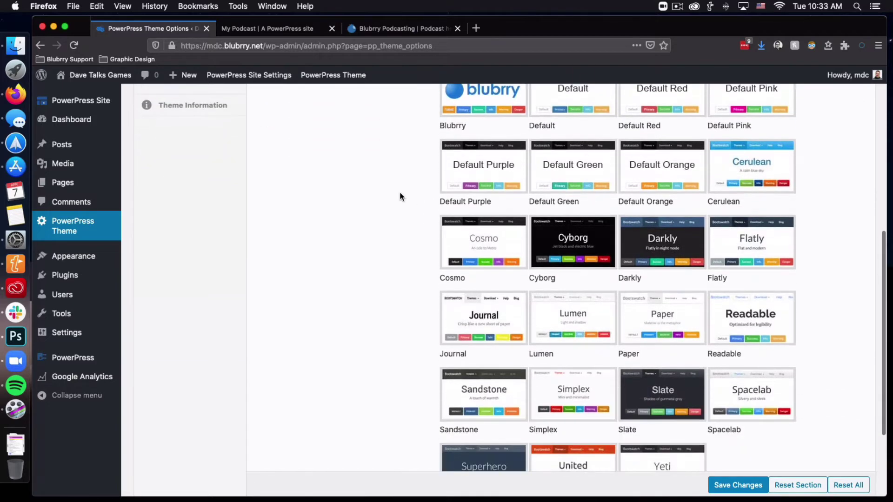
scroll(510, 299, "up", 5)
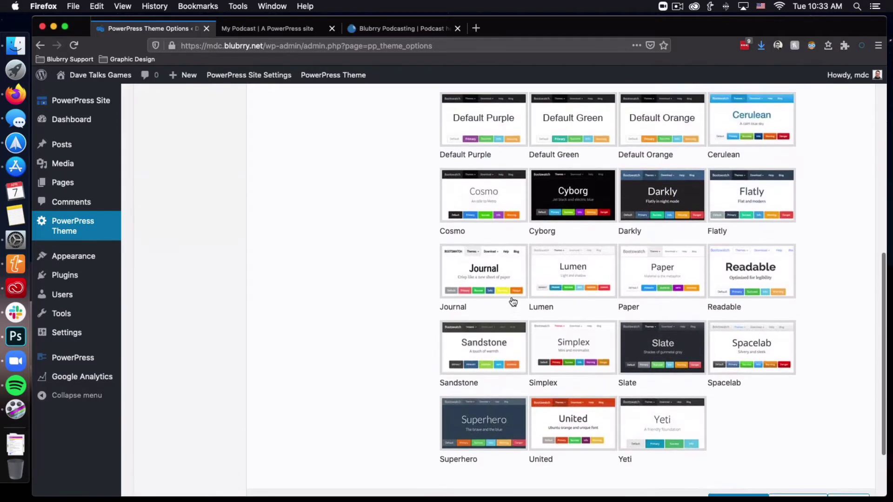
scroll(731, 342, "up", 3)
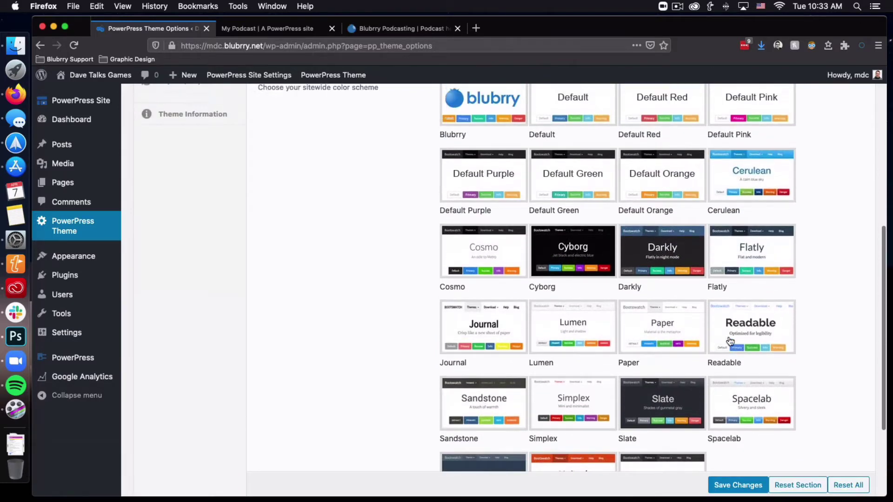
Step: Apply the Blubrry theme color scheme preset, accepting replacement of the current theme options
left_click(490, 175)
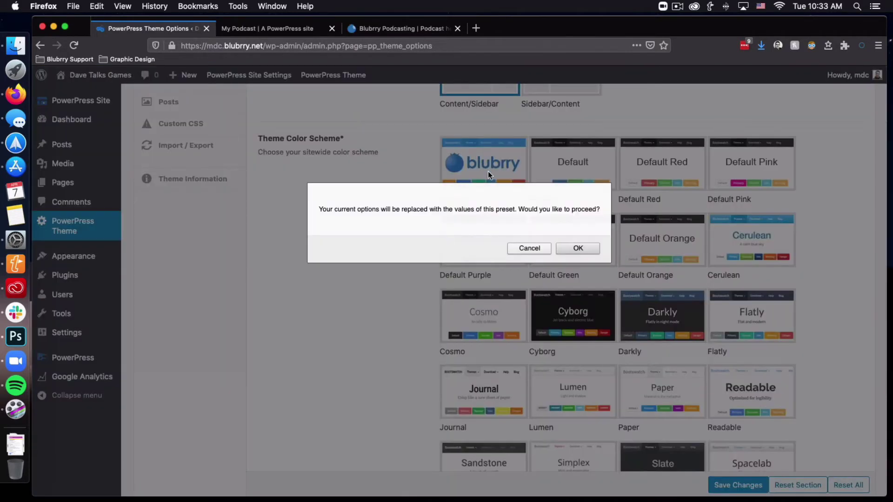
left_click(576, 248)
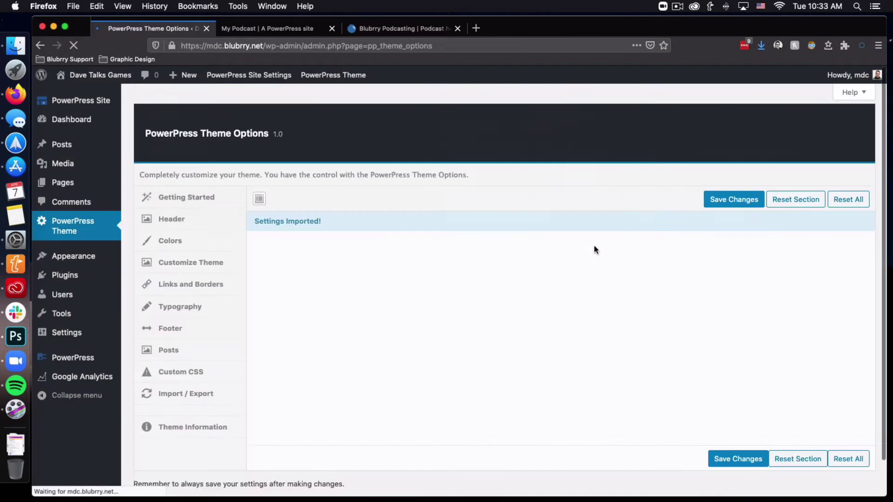
scroll(597, 250, "down", 3)
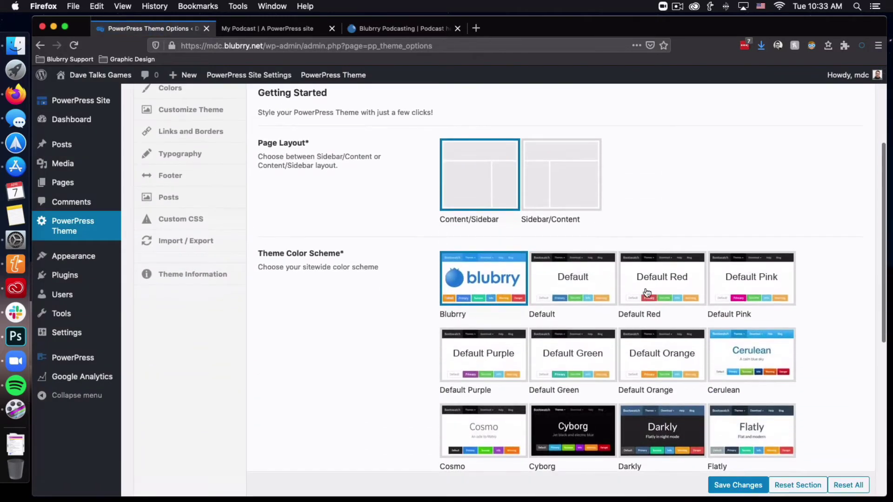
Step: Apply the Default theme color scheme preset, accepting replacement of the current options, and save the theme changes
left_click(577, 289)
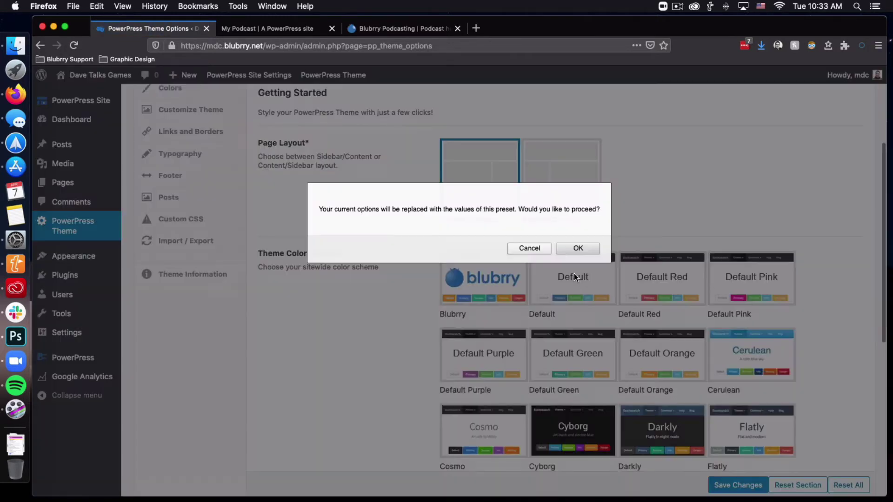
left_click(573, 249)
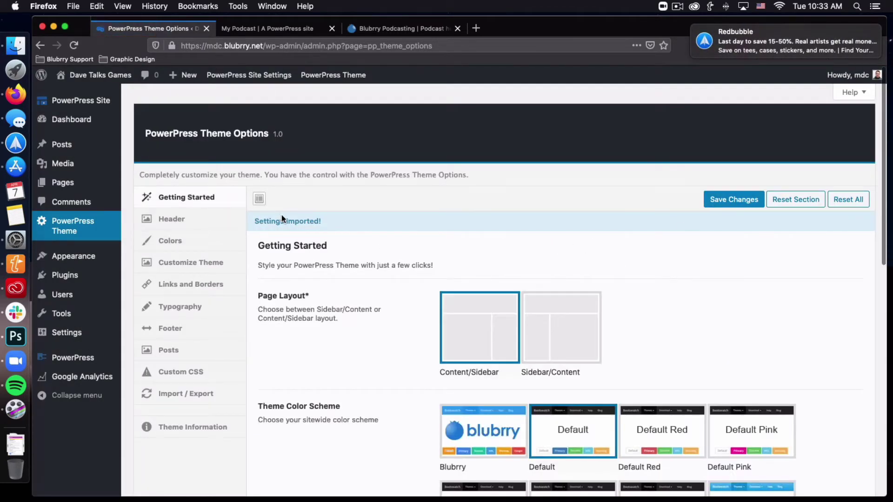
scroll(635, 253, "down", 3)
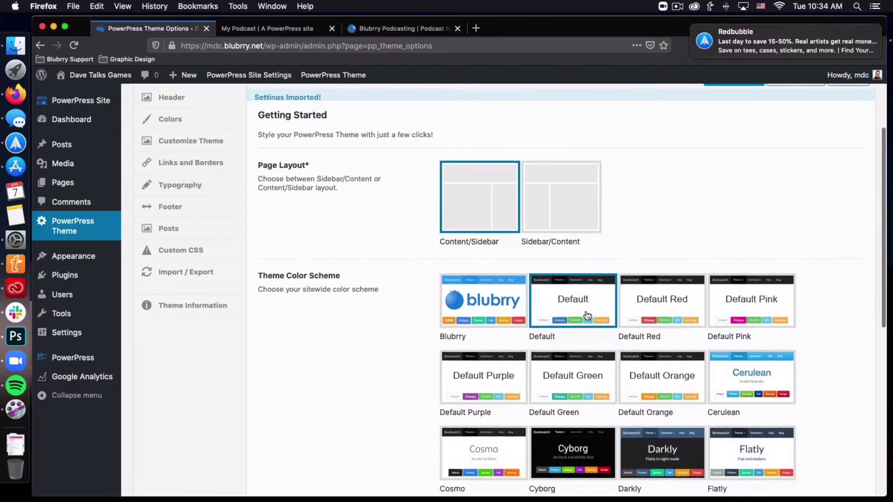
scroll(635, 230, "up", 3)
left_click(733, 200)
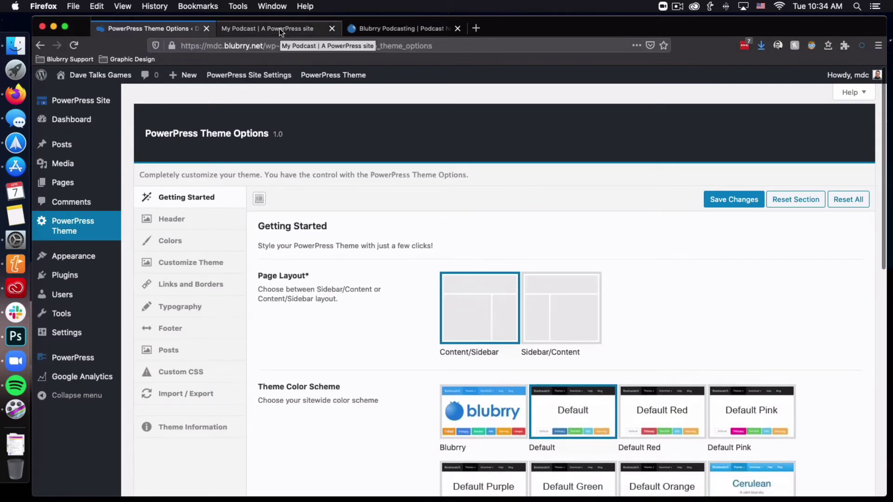
Step: Reload the podcast site's front page and examine its header, posts, sidebar and footer in the applied color scheme
left_click(279, 28)
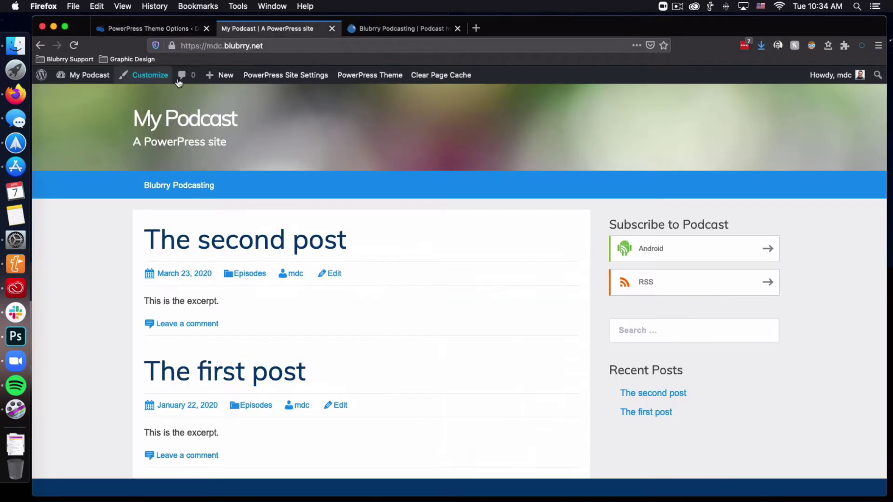
left_click(75, 48)
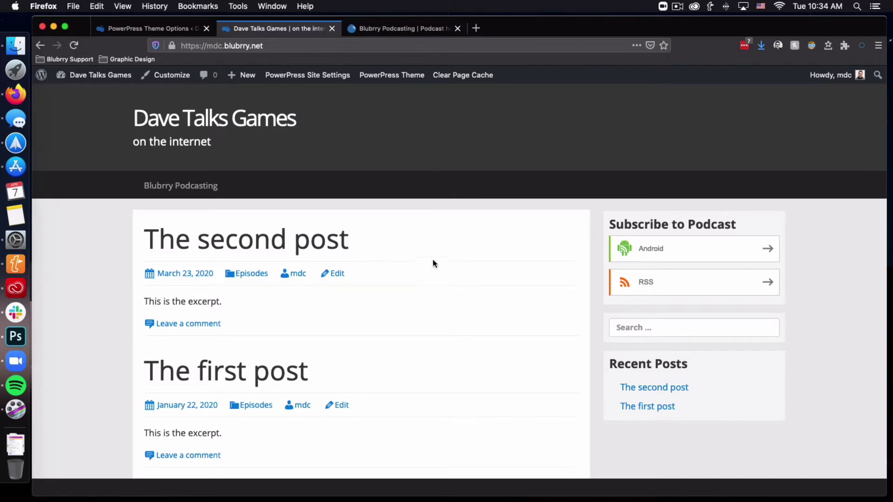
scroll(402, 255, "down", 1)
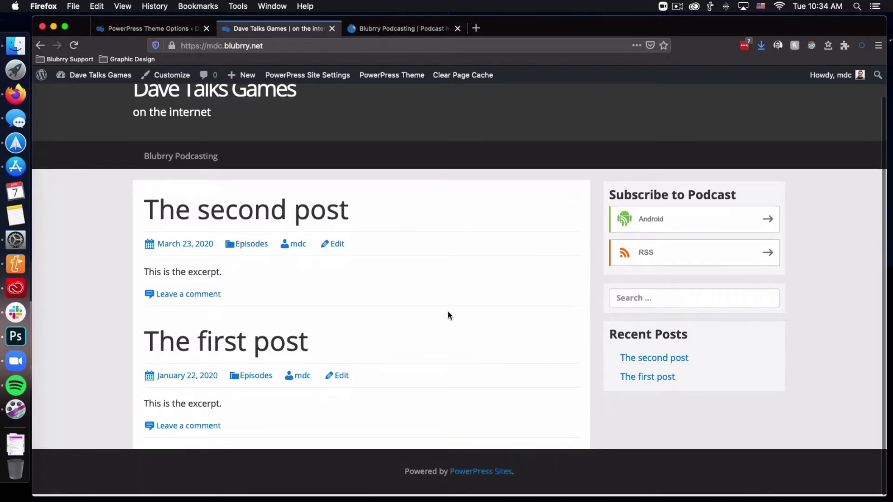
scroll(448, 311, "up", 1)
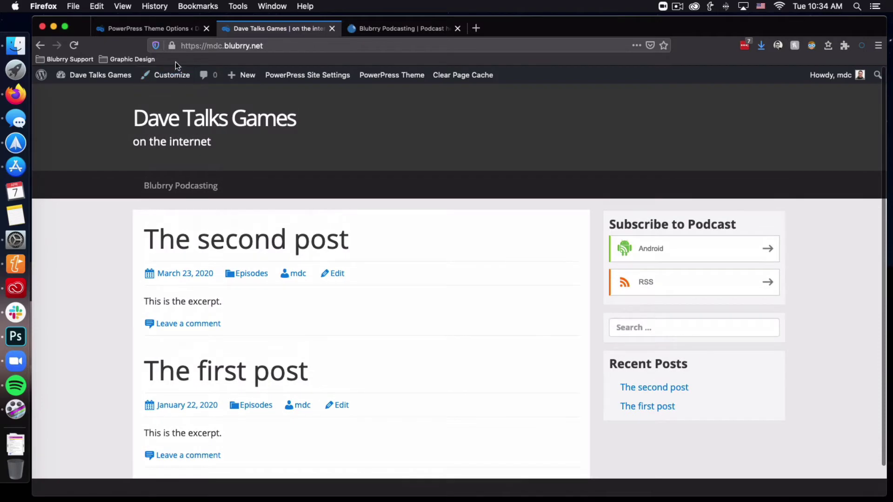
Step: Return to the theme options and set demo-header-logo.png from the media library as the header logo
key("ctrl+shift+Tab")
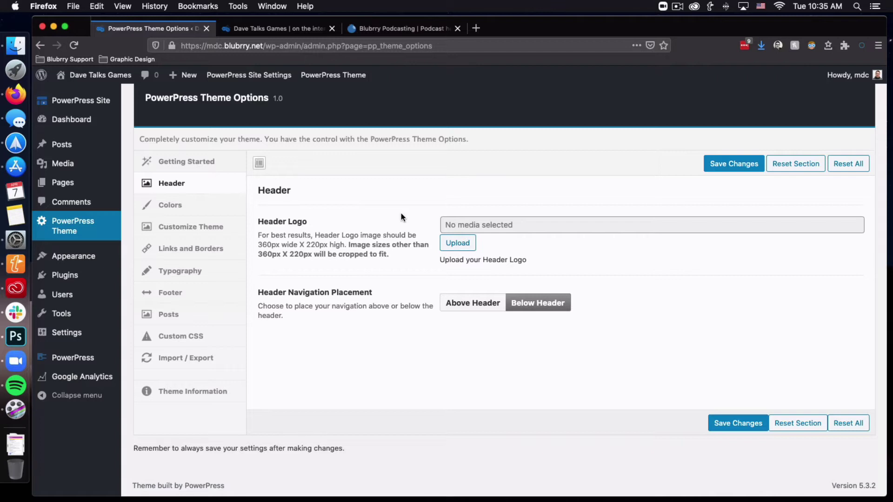
left_click(452, 245)
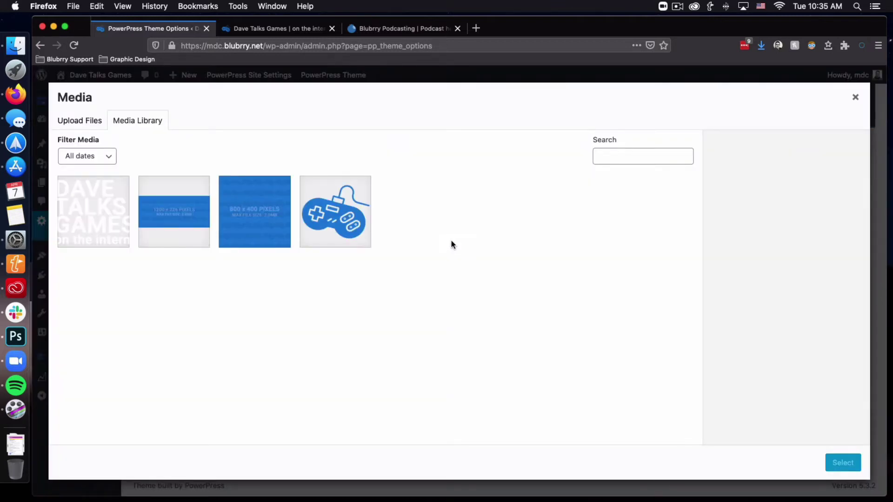
left_click(112, 196)
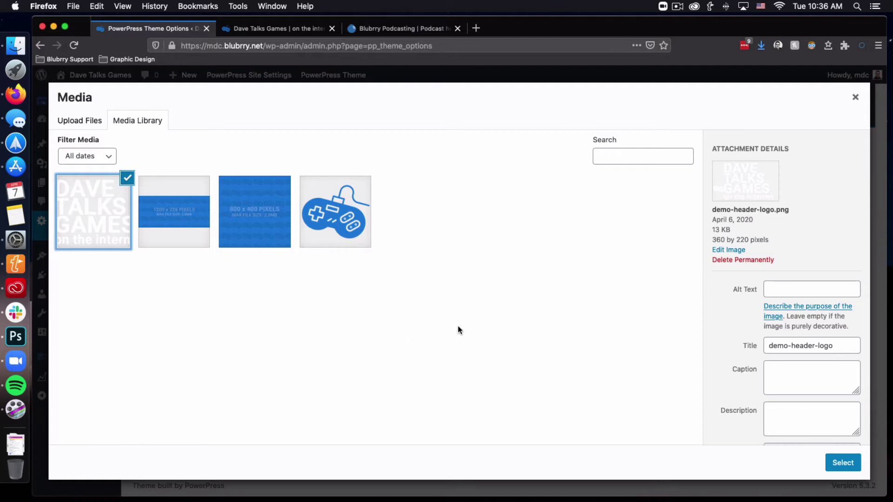
left_click(841, 462)
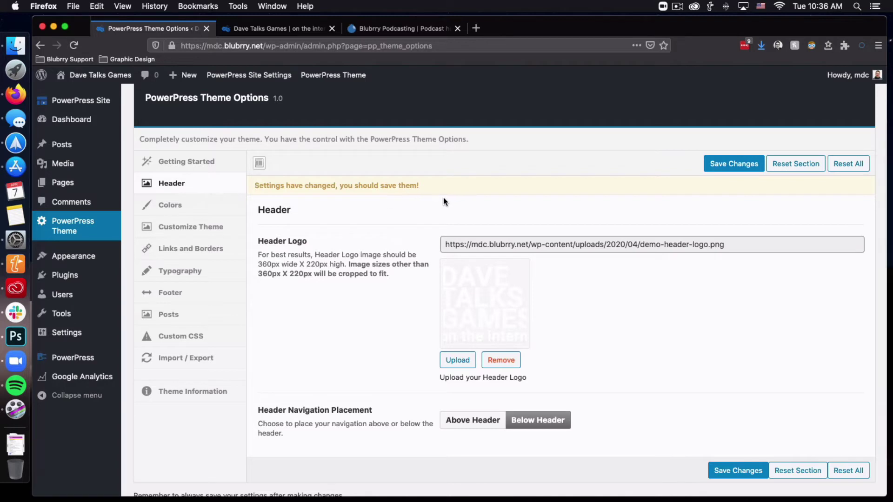
Step: Review the header navigation placement options, compare them with the live site's navigation bar, and save the header settings
scroll(444, 200, "down", 1)
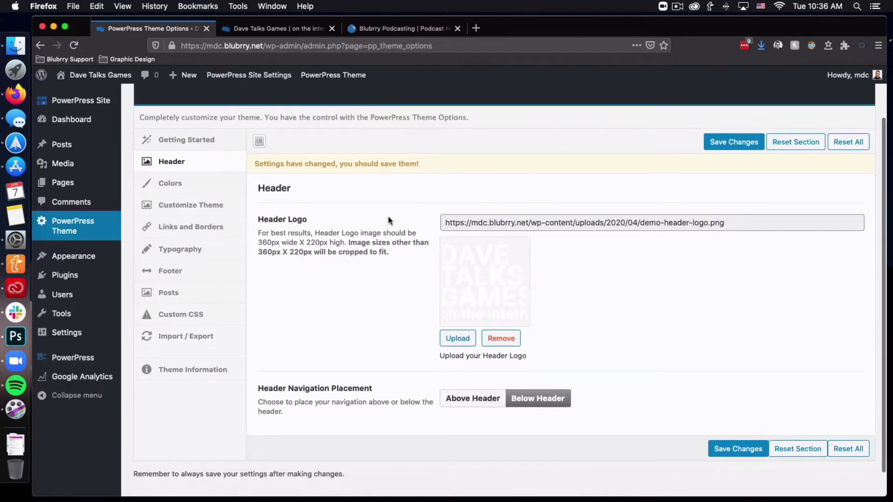
scroll(387, 217, "down", 1)
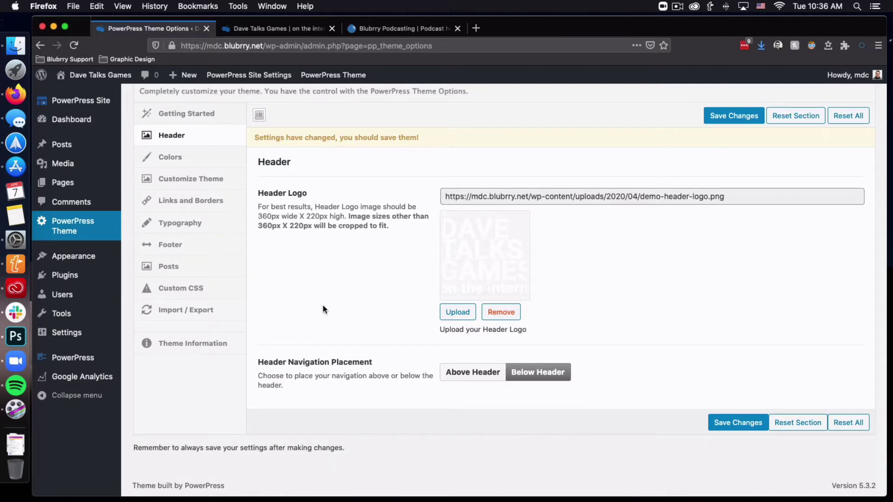
scroll(344, 321, "up", 1)
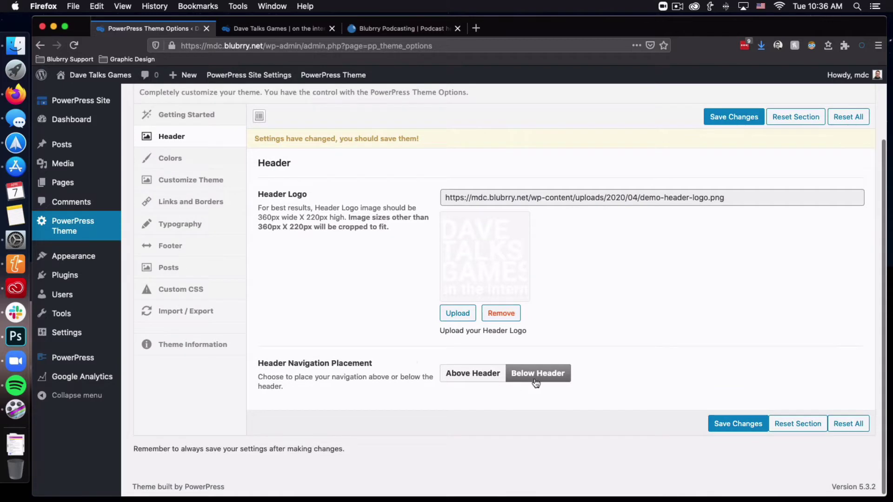
scroll(535, 380, "down", 1)
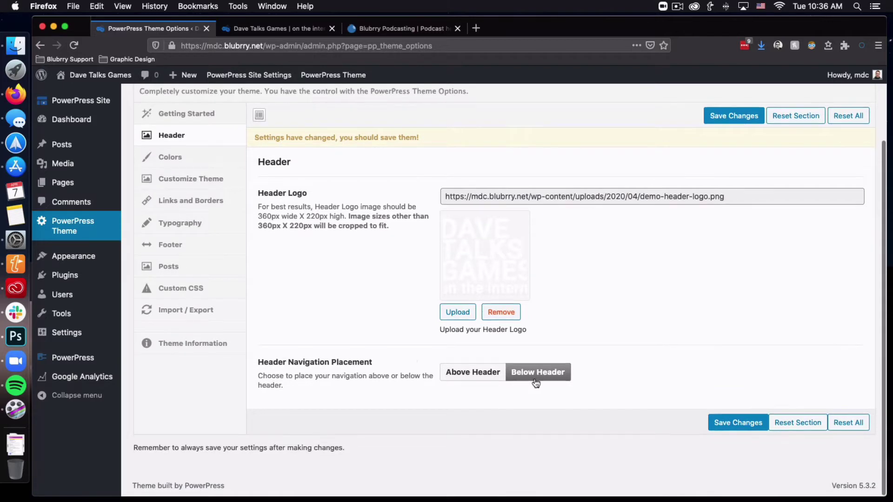
left_click(265, 28)
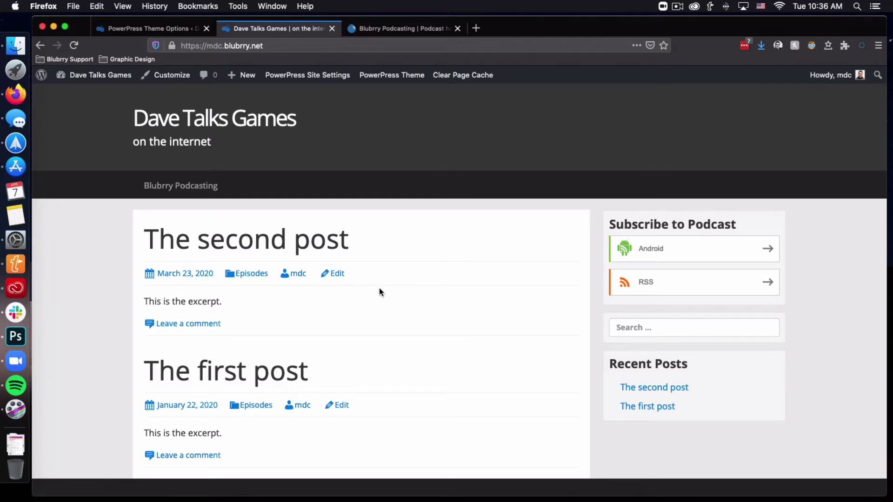
left_click(144, 29)
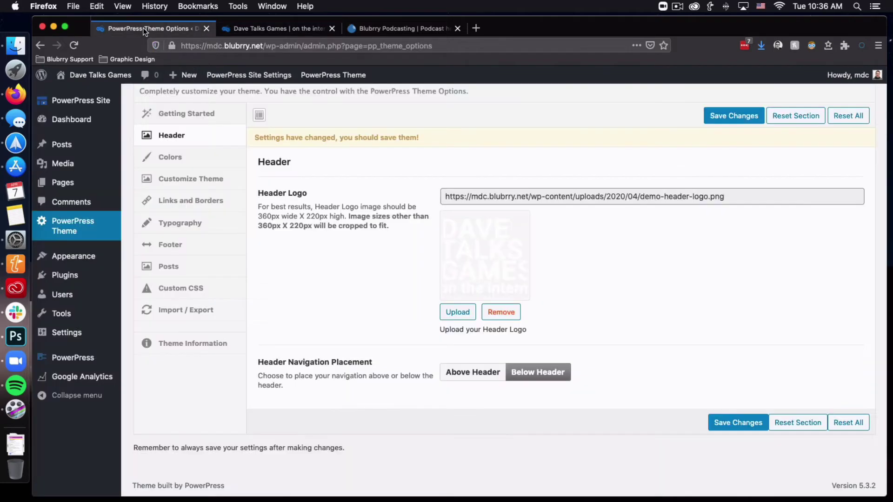
left_click(736, 422)
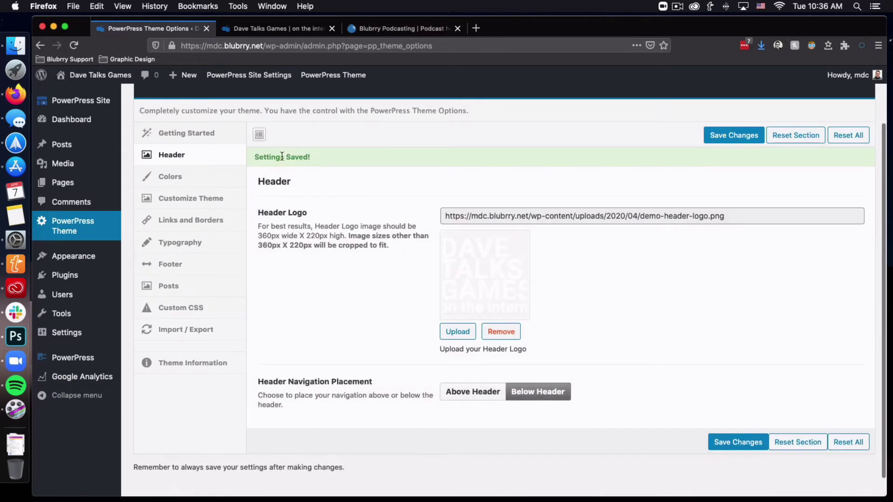
Step: Reload the podcast site to check the header logo, and return to the theme options
left_click(273, 29)
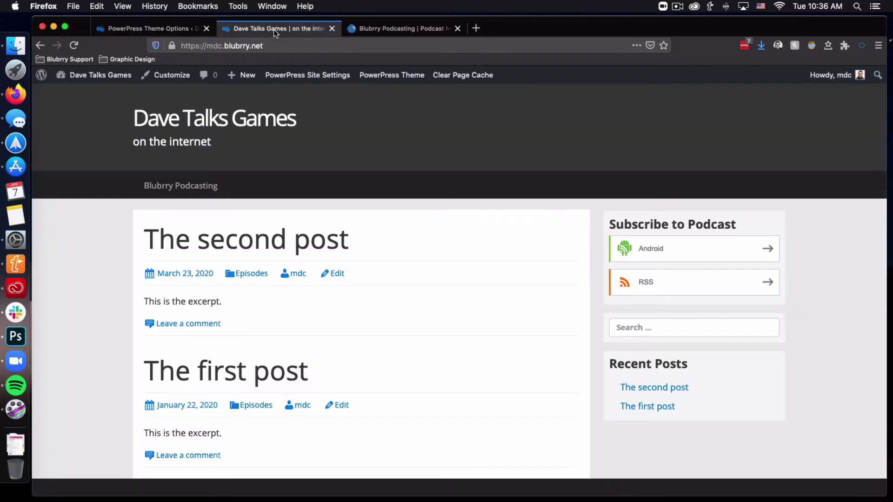
left_click(75, 45)
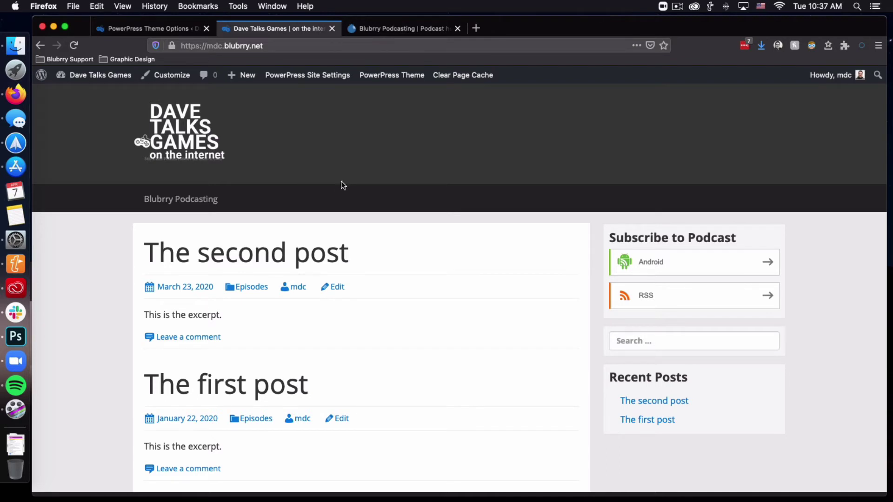
left_click(152, 31)
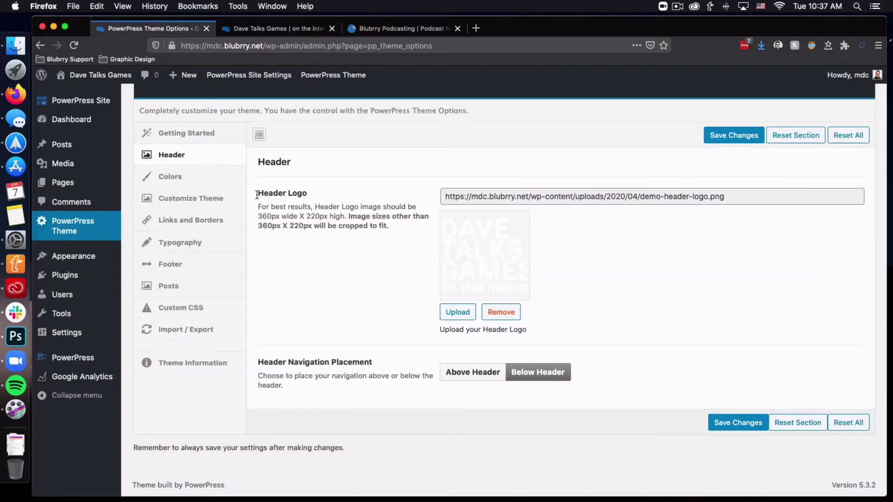
Step: In the Customize Theme section, set demo-header-background.png from the media library as the header's background image
left_click(171, 204)
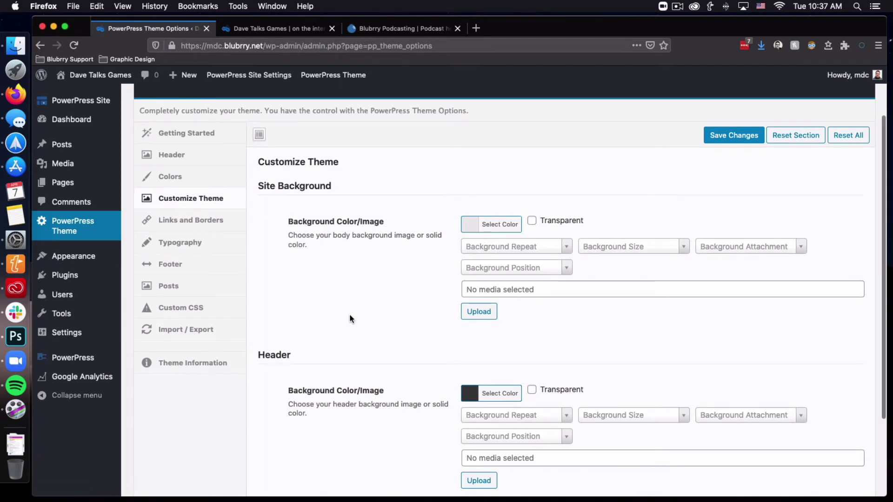
scroll(356, 322, "down", 5)
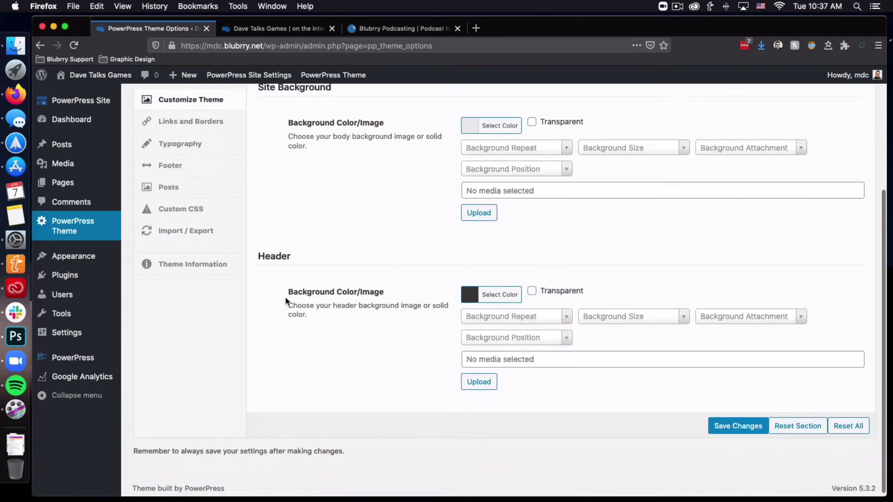
left_click(481, 381)
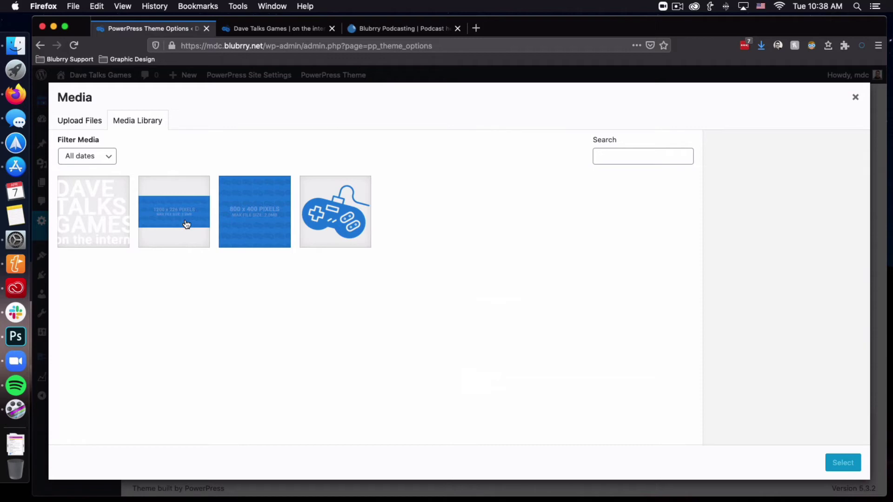
left_click(186, 224)
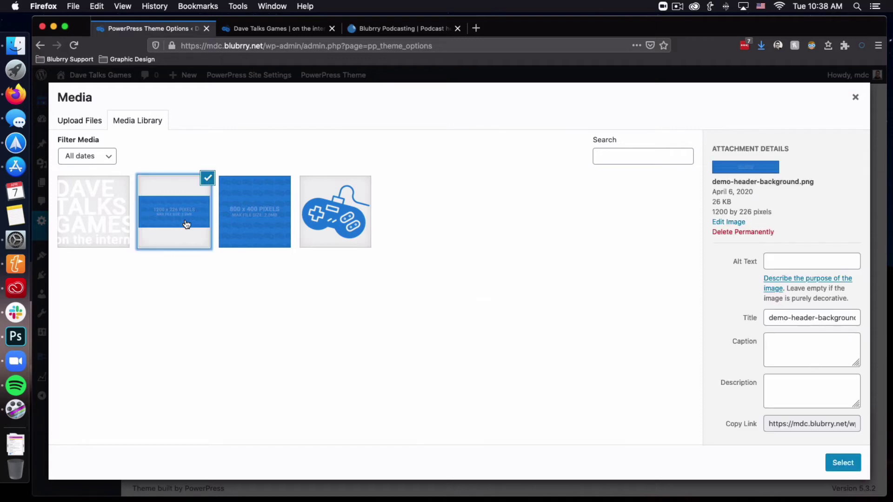
left_click(846, 463)
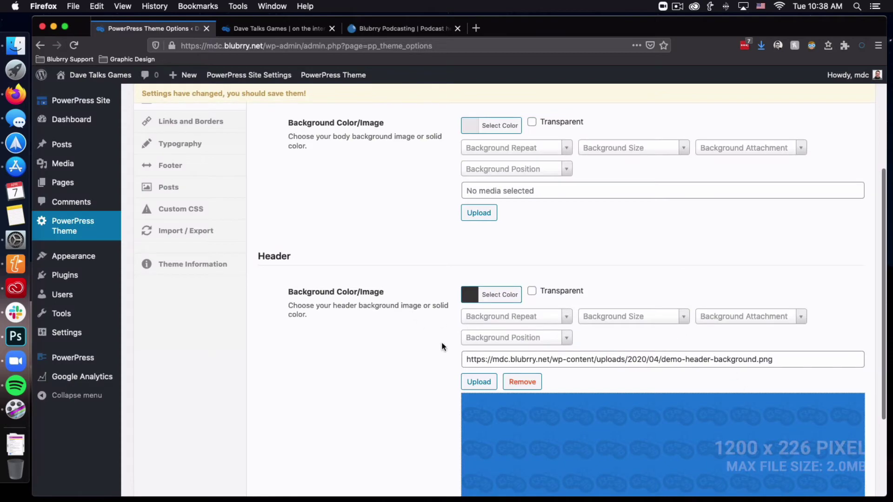
Step: Examine the header's background repeat and background size choices without selecting any, and save the theme changes
scroll(437, 357, "down", 3)
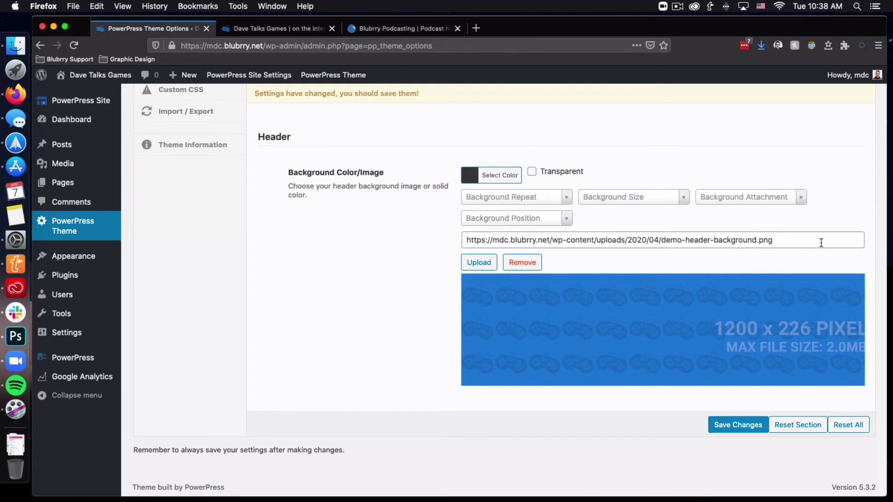
left_click(530, 199)
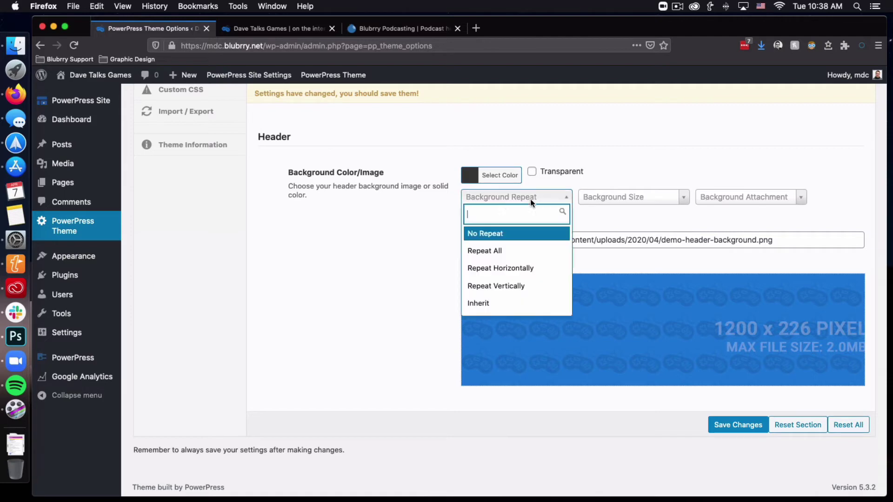
left_click(456, 212)
left_click(644, 199)
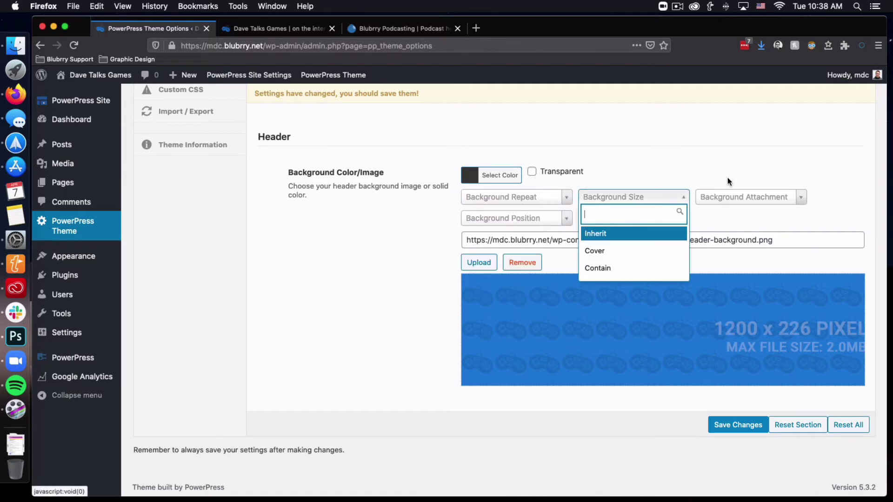
left_click(727, 178)
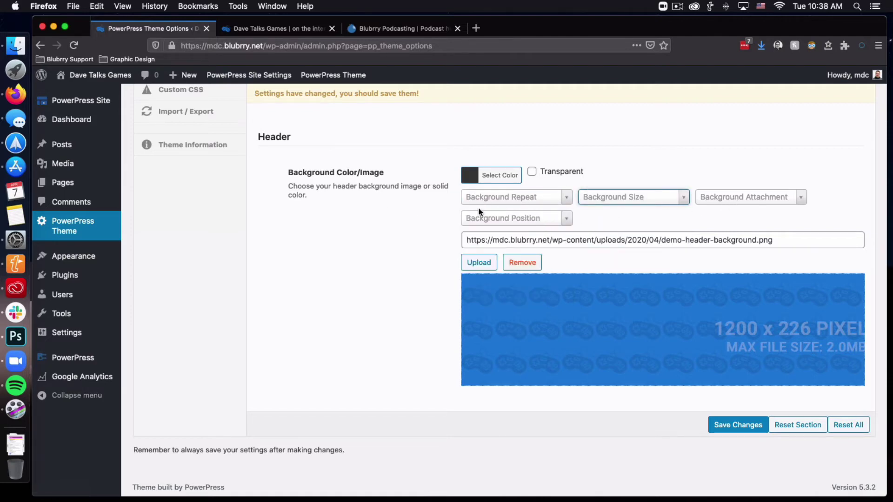
left_click(740, 425)
Step: Reload the podcast site to check the header background image, and return to the site background and header background options
left_click(276, 28)
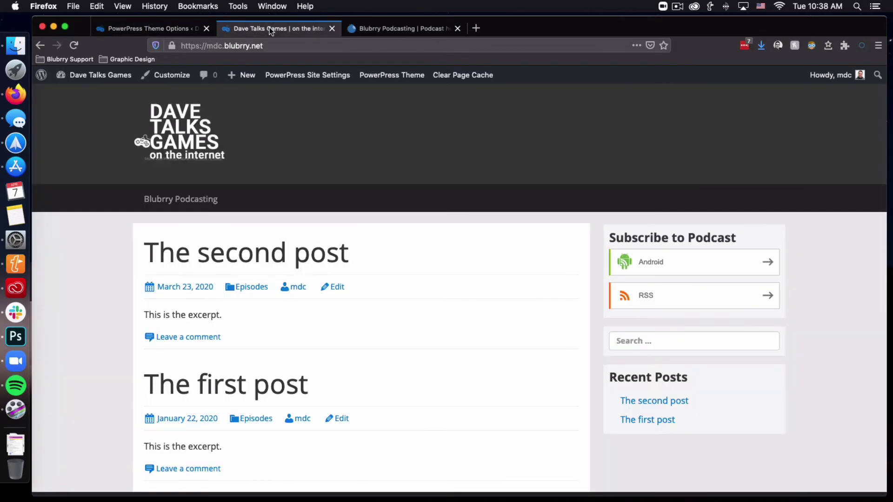
left_click(75, 47)
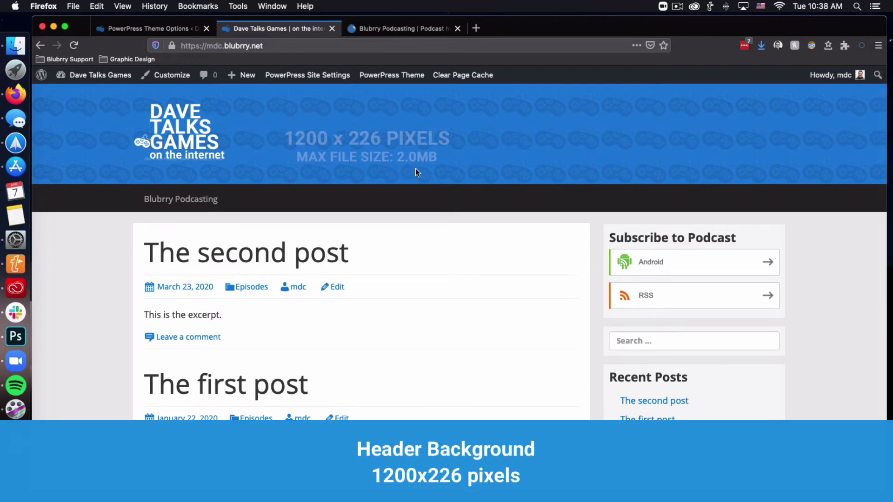
left_click(138, 31)
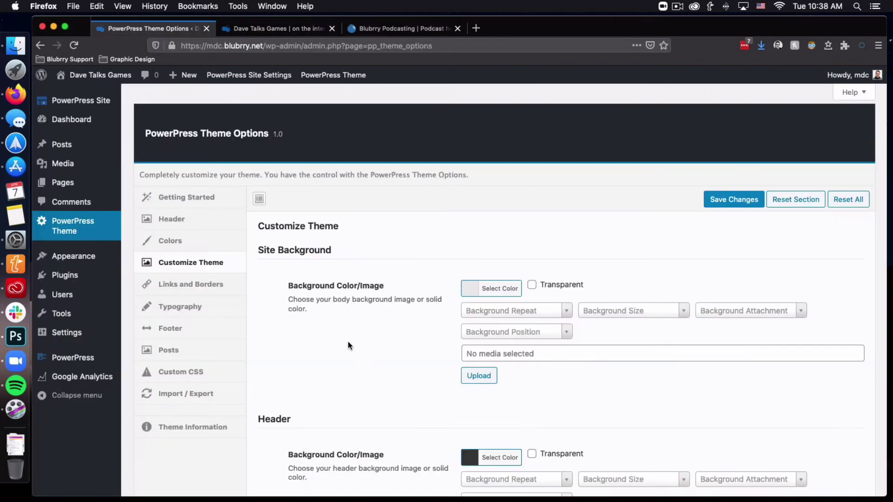
scroll(349, 344, "down", 3)
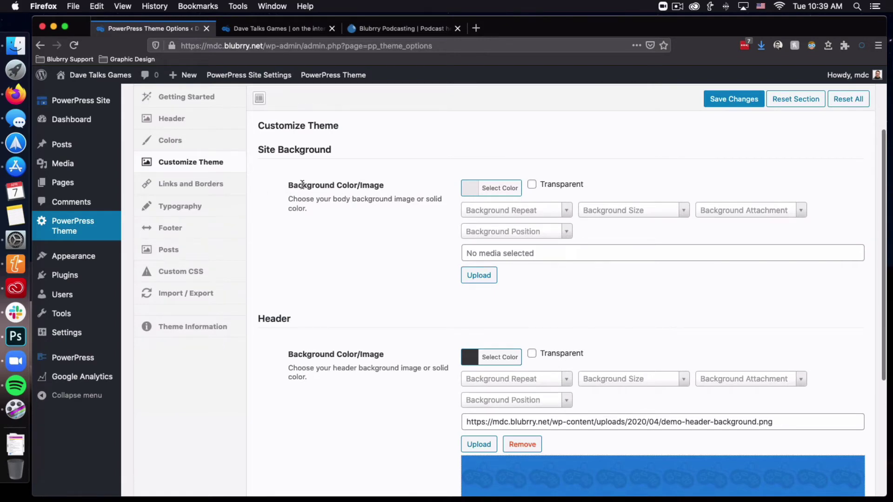
Step: After viewing the live podcast site, set the site background color to white (#ffffff) and save the theme changes
left_click(274, 30)
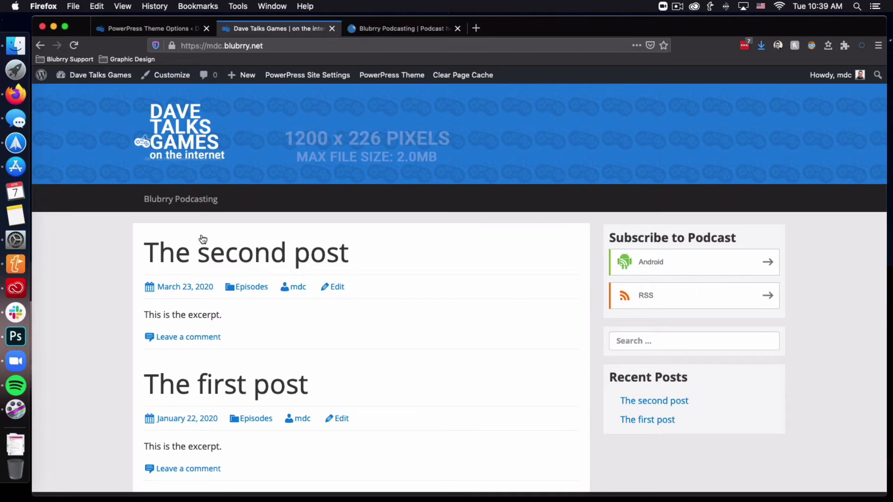
left_click(153, 28)
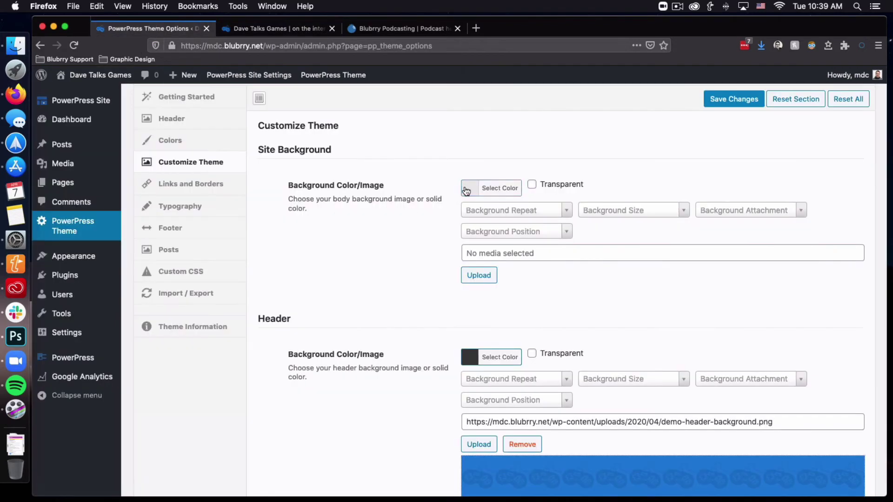
left_click(498, 188)
left_click(484, 317)
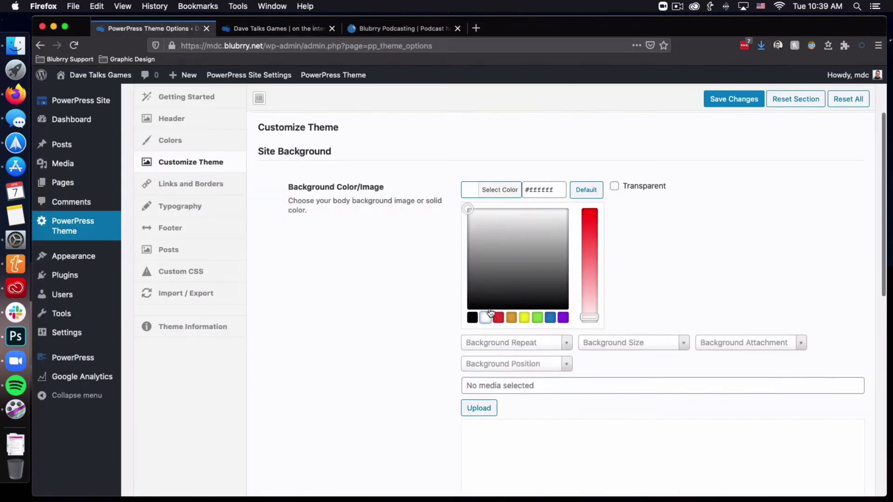
left_click(733, 100)
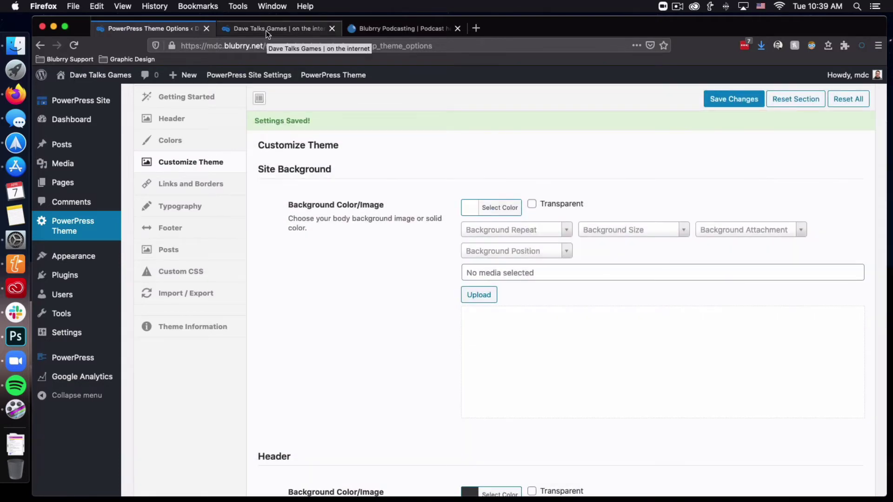
Step: Reload the podcast site to check the site background color down to the footer, and return to the theme options
left_click(267, 29)
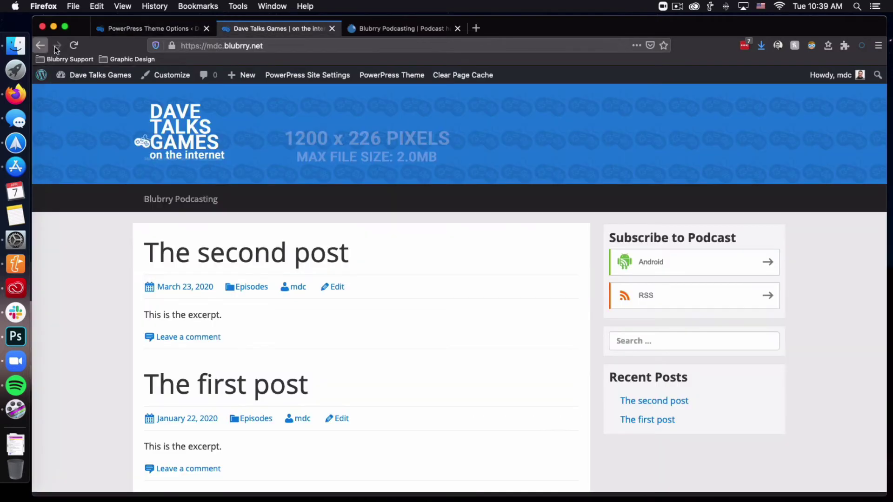
left_click(73, 45)
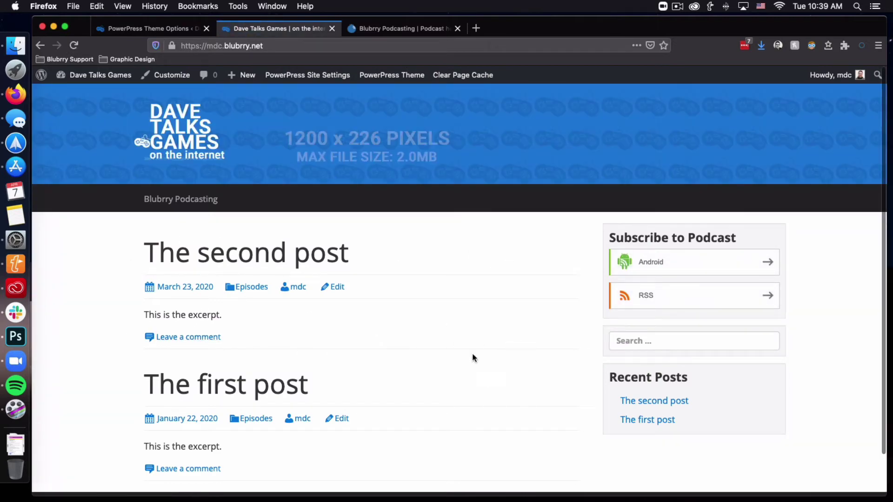
scroll(472, 256, "down", 3)
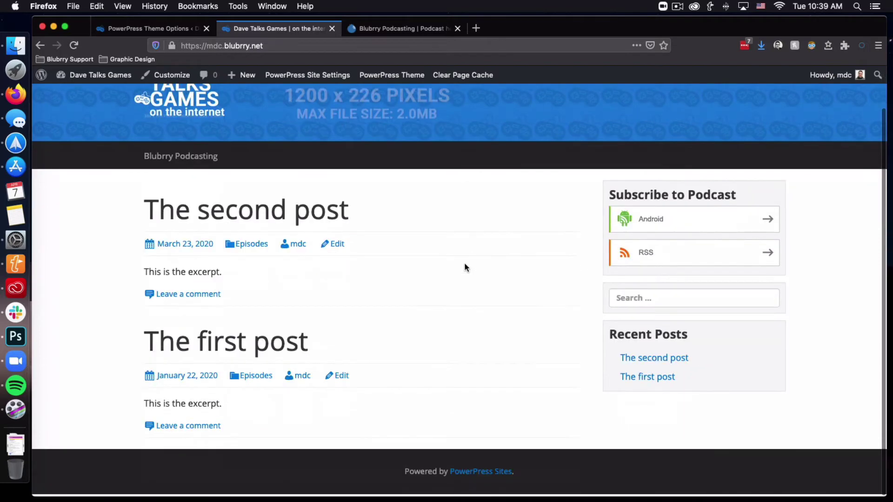
left_click(144, 28)
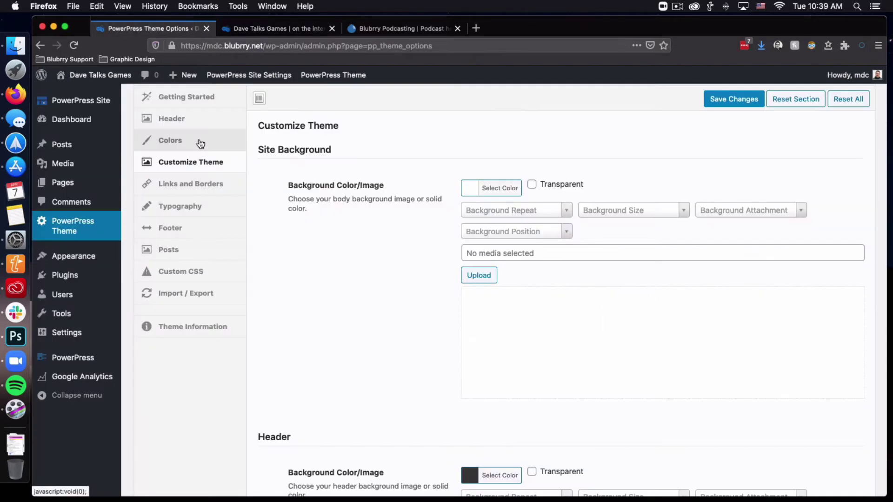
Step: In the Colors section, examine the header and navigation color options and compare them with the live site's header and navigation bar
left_click(201, 143)
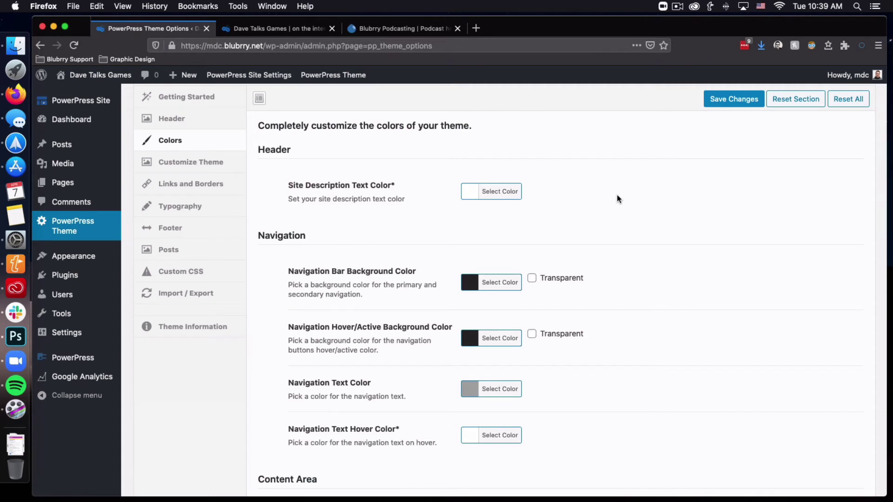
scroll(617, 198, "down", 2)
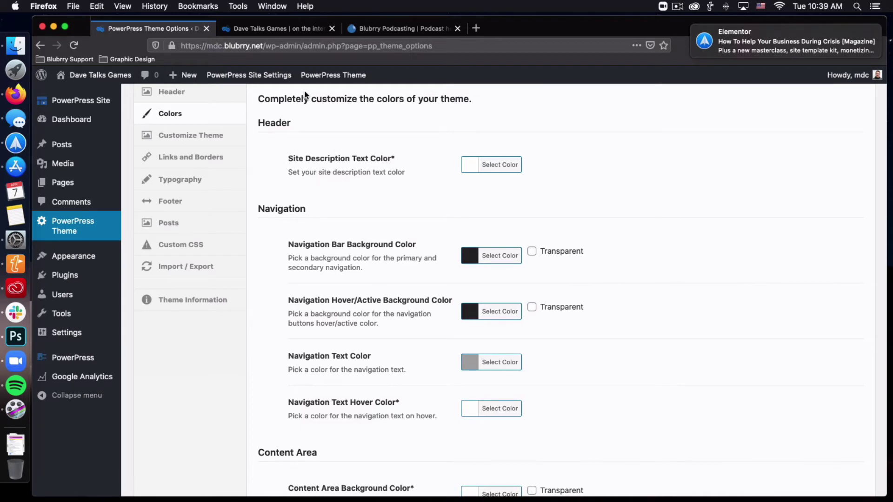
left_click(274, 32)
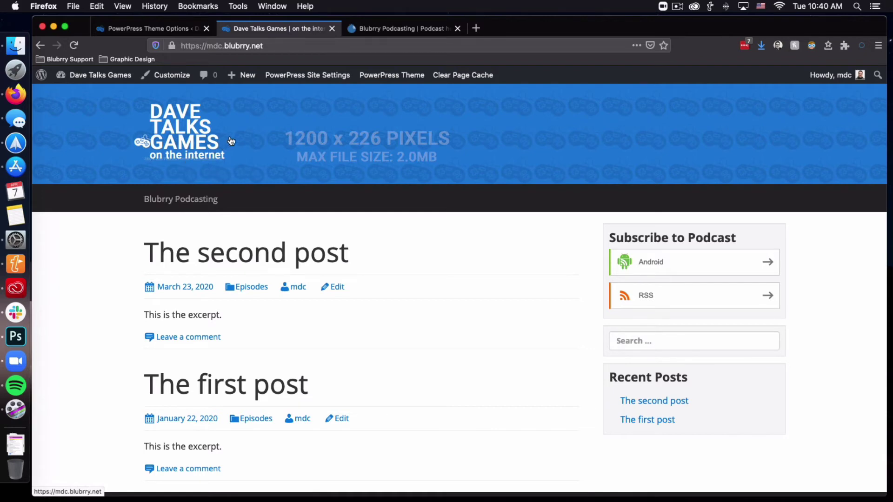
left_click(155, 29)
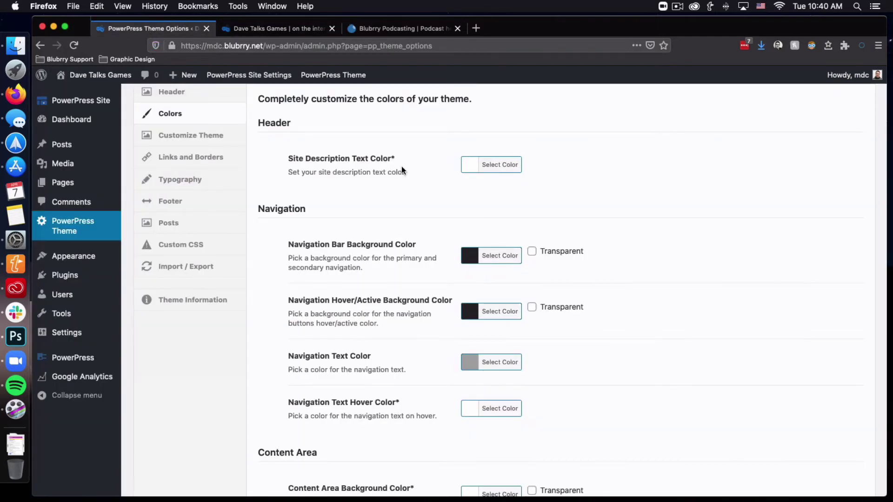
scroll(402, 166, "down", 1)
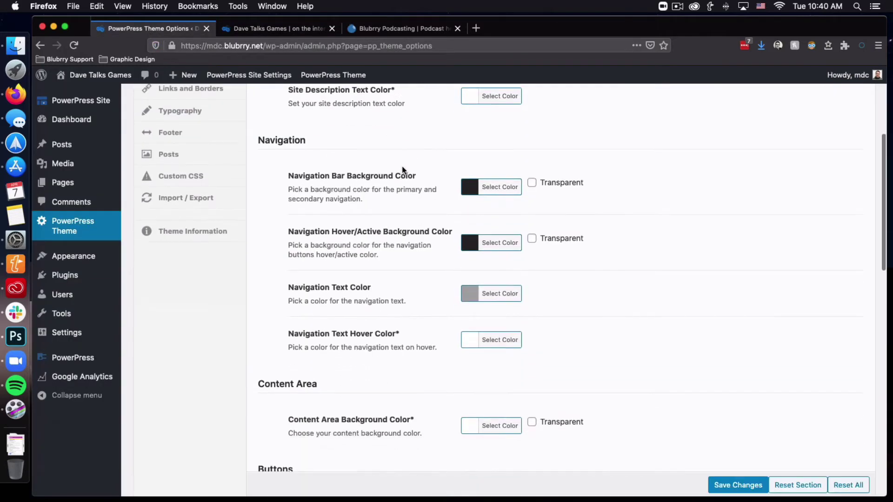
left_click(251, 29)
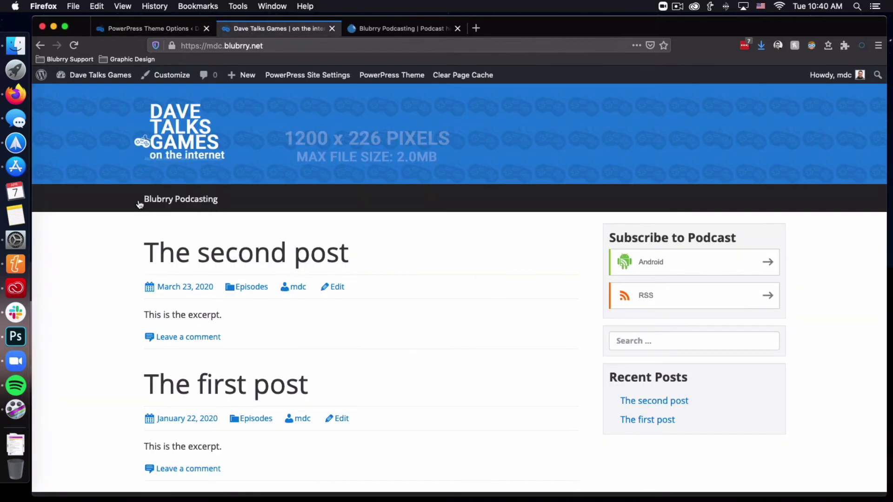
left_click(156, 29)
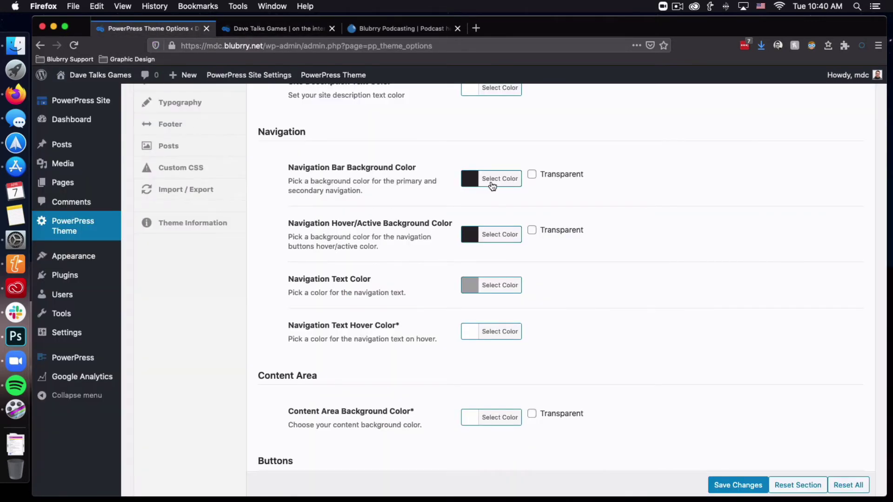
left_click(270, 28)
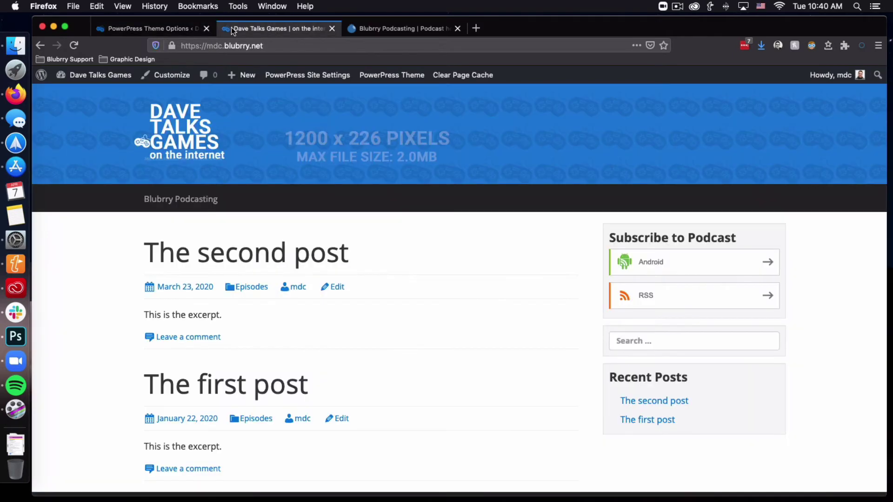
left_click(184, 31)
Step: Set the navigation bar background color to the red swatch and save the theme changes
left_click(485, 180)
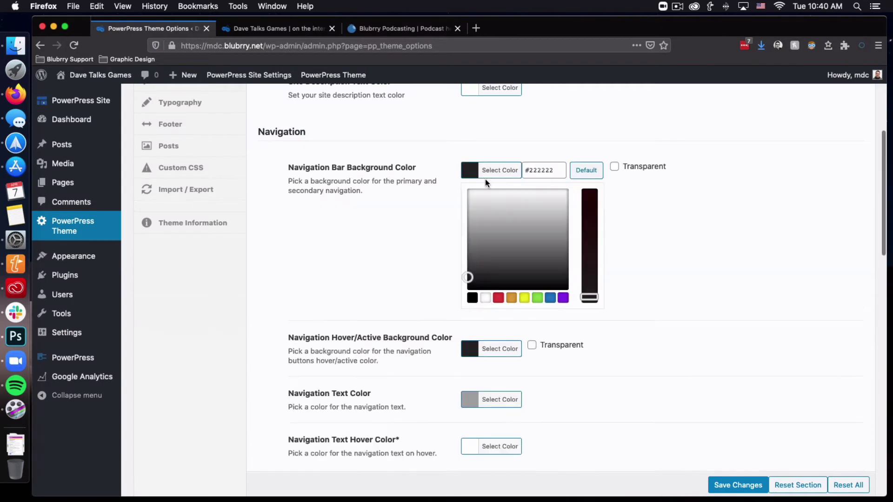
left_click(498, 298)
left_click(669, 231)
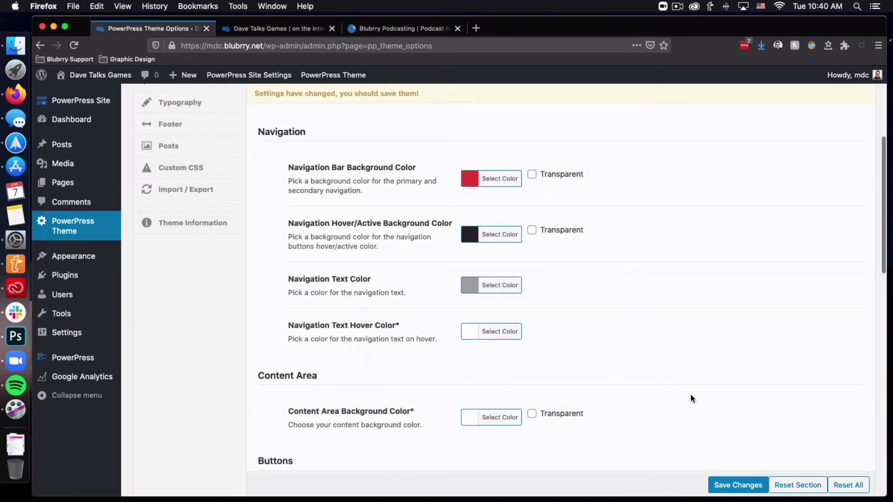
left_click(738, 485)
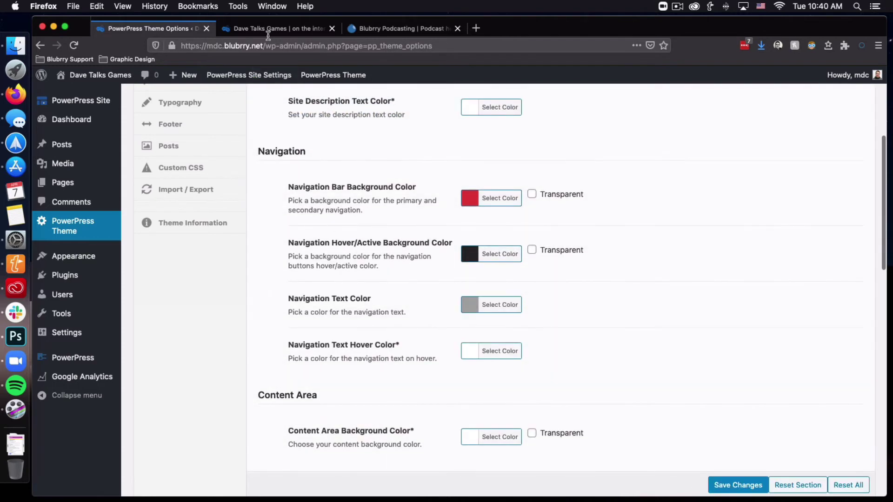
Step: Reload the podcast site to check the red navigation bar, and return to the theme's color options
left_click(267, 30)
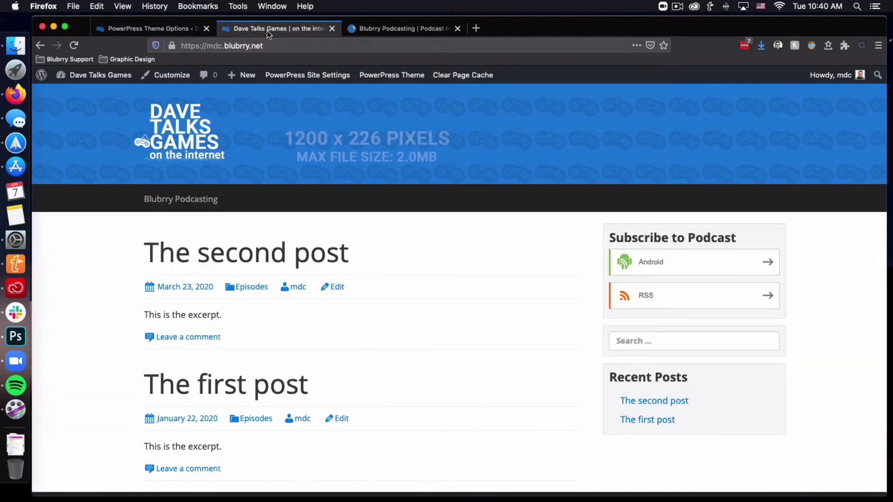
left_click(66, 46)
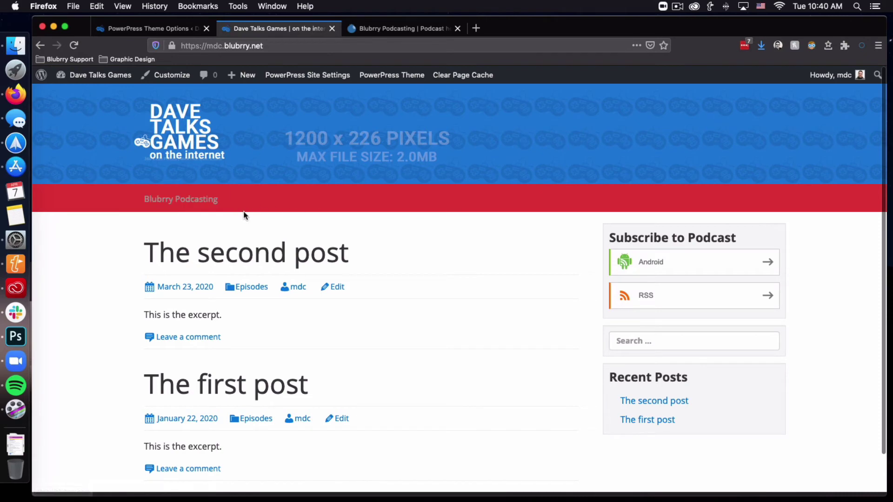
left_click(154, 28)
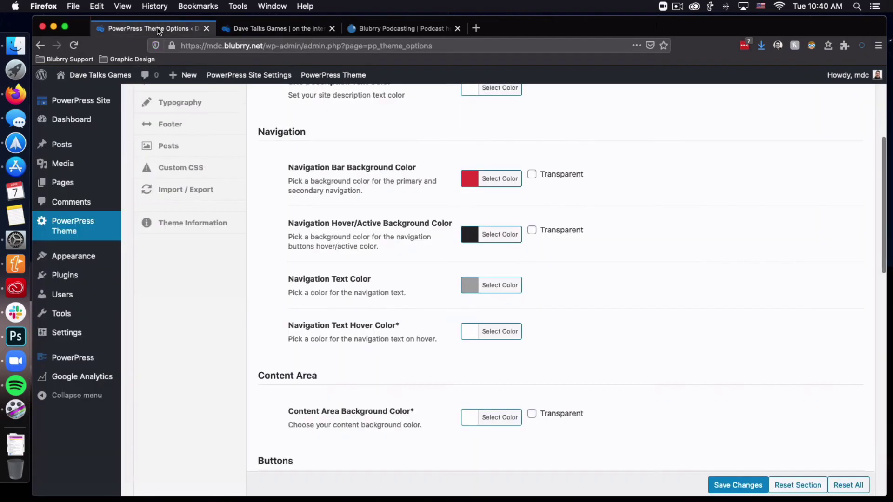
Step: Set the navigation bar background color to black (#000000) and save the theme changes
left_click(484, 176)
left_click(472, 297)
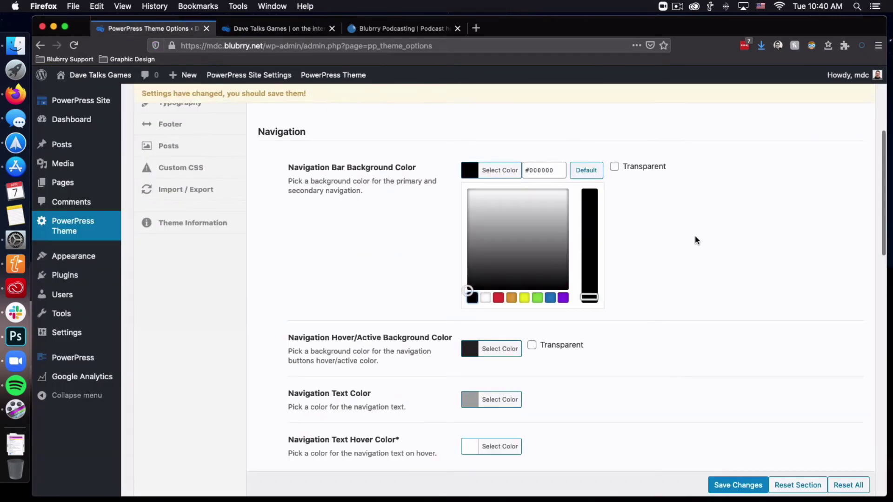
left_click(695, 235)
left_click(742, 485)
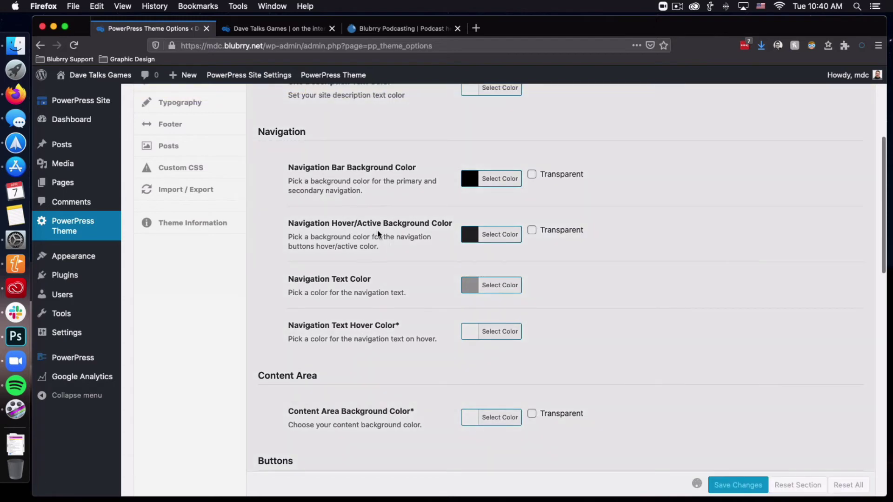
Step: Set the Content Area Background Color to light gray (#dddddd) and save the theme changes
scroll(418, 252, "down", 1)
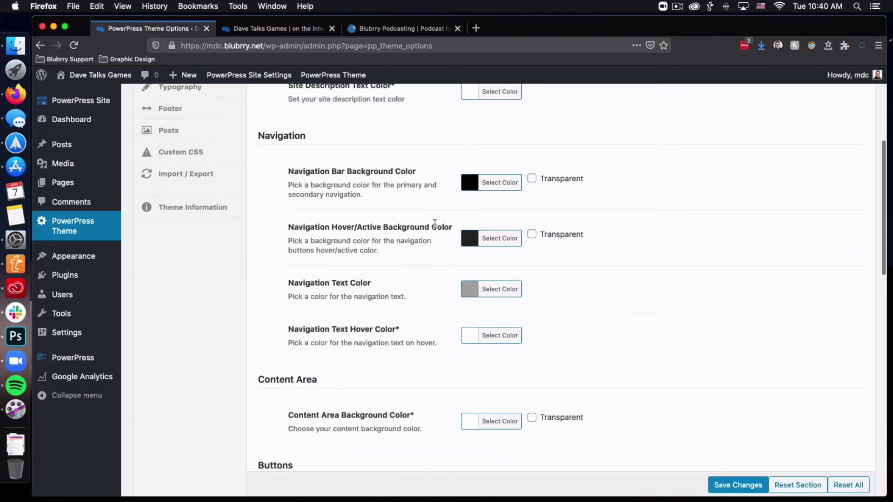
scroll(423, 224, "down", 3)
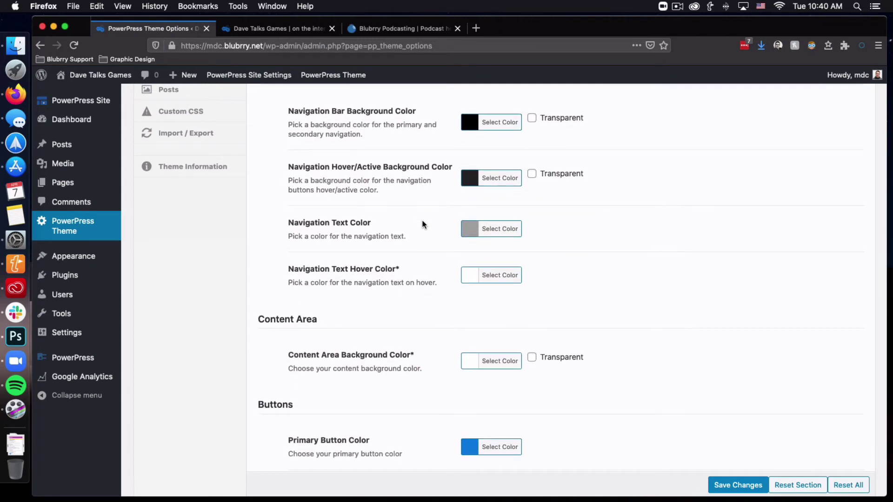
scroll(422, 223, "down", 7)
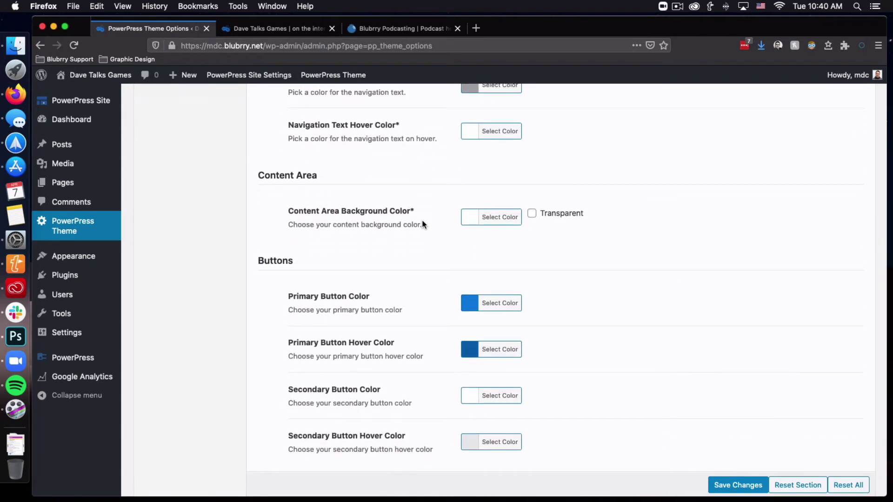
left_click_drag(287, 211, 421, 217)
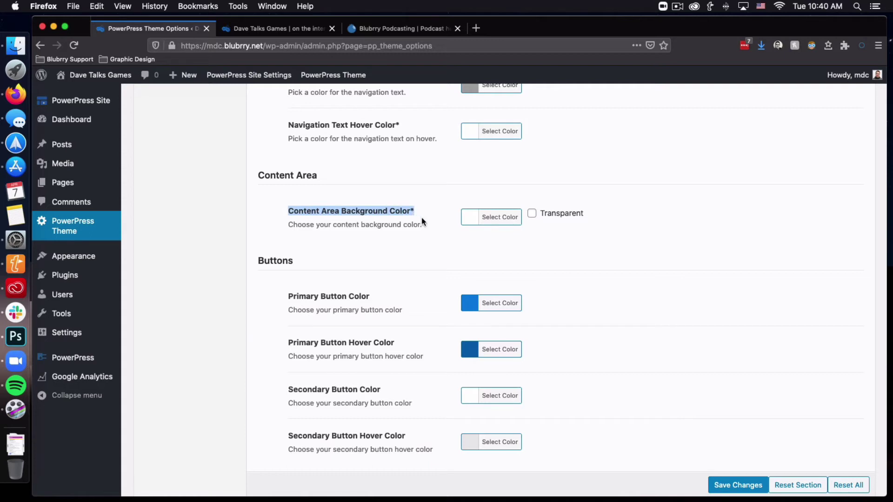
left_click(254, 27)
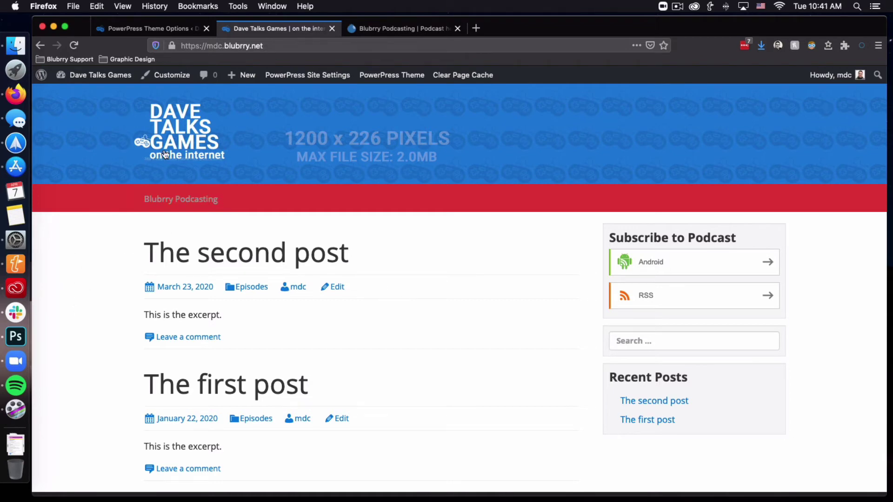
left_click(176, 28)
left_click(488, 219)
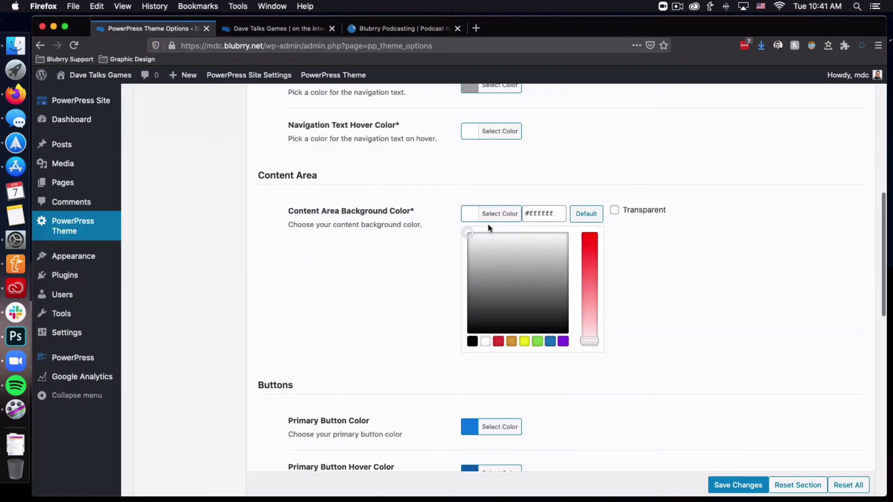
left_click(470, 243)
left_click(639, 262)
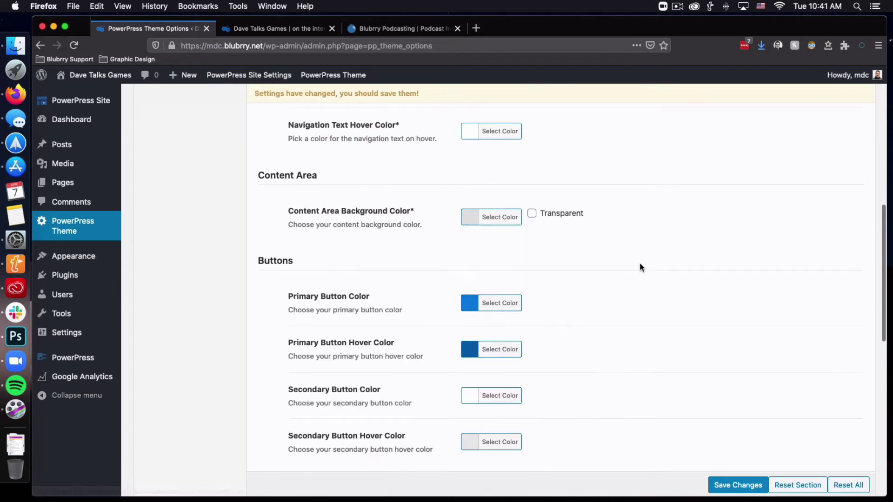
left_click(726, 484)
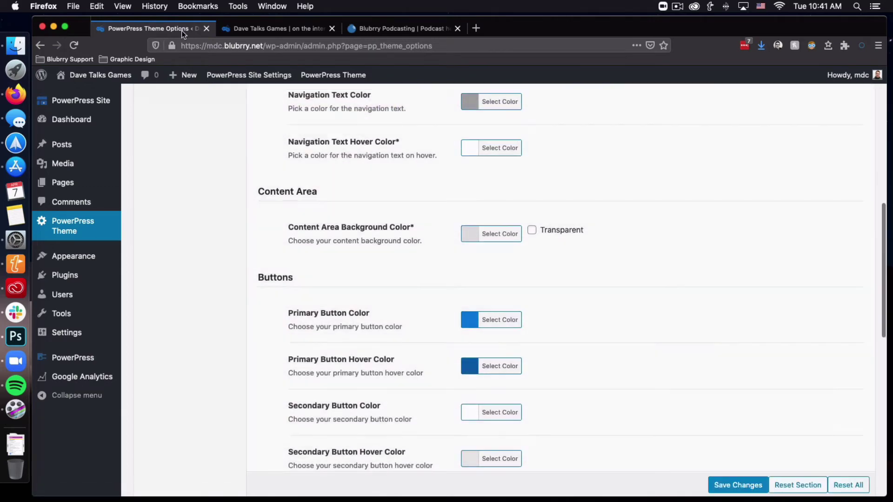
Step: Reload the podcast site to check the gray content area, and return to the theme's color options
left_click(266, 29)
left_click(74, 45)
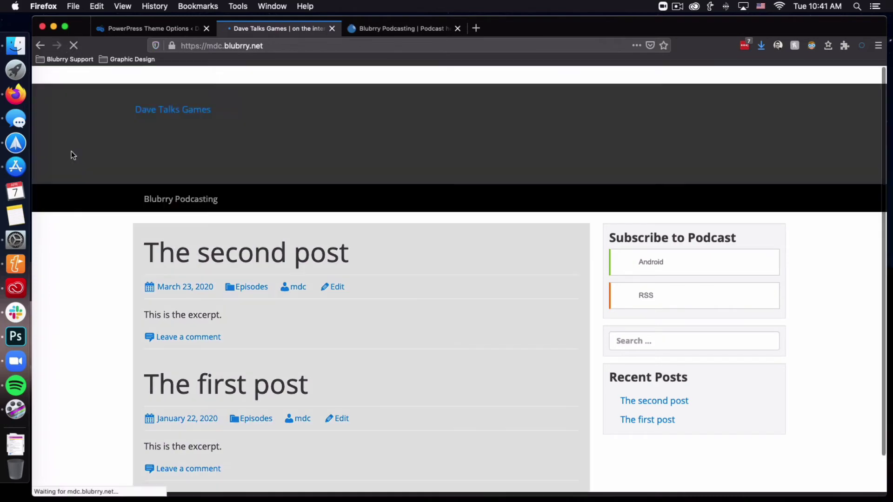
left_click(147, 30)
Step: Set the Content Area Background Color back to white and save the theme changes
left_click(496, 218)
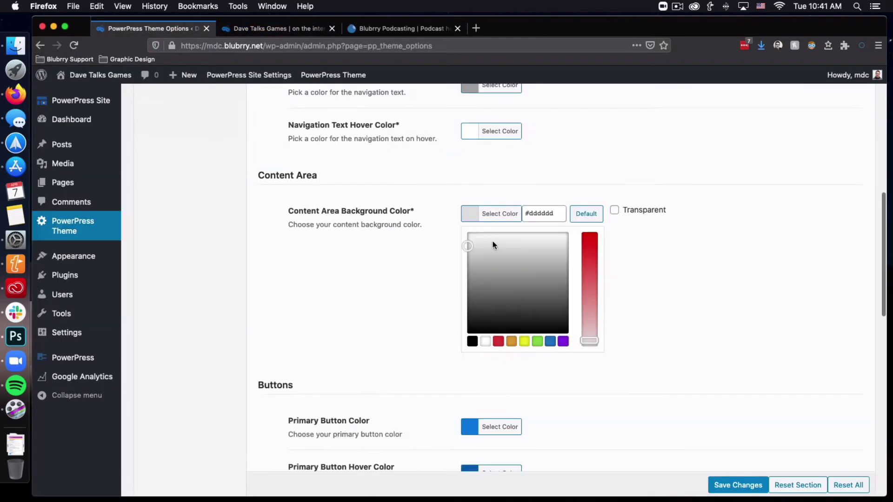
left_click(487, 346)
left_click(384, 323)
left_click(748, 483)
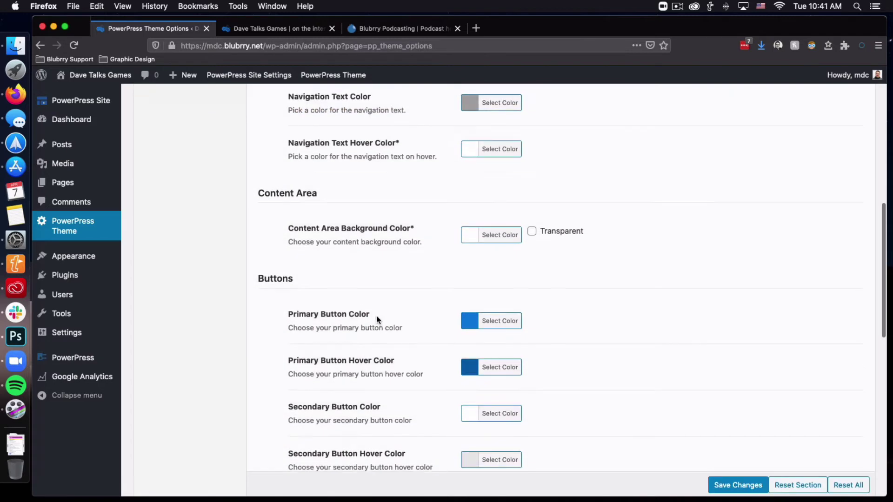
Step: Review the button and widget color options, and reload the podcast site to check the content area and sidebar widgets
scroll(344, 288, "down", 3)
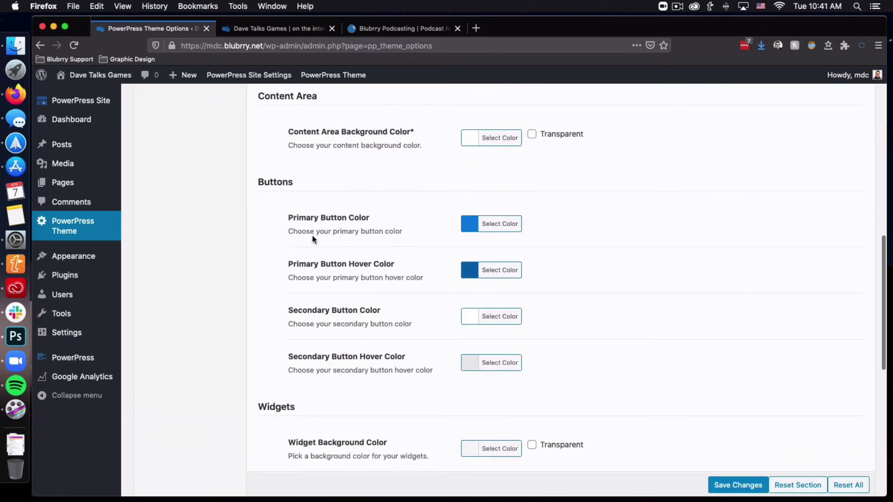
scroll(260, 207, "down", 1)
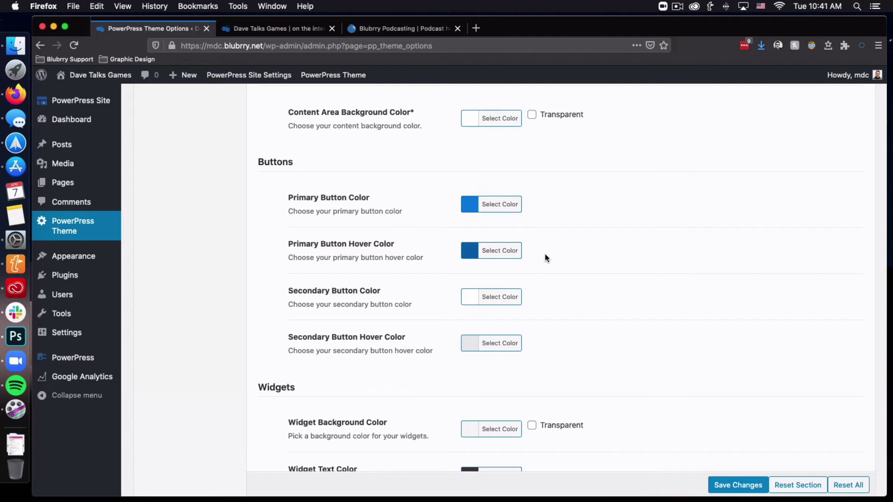
scroll(546, 256, "down", 5)
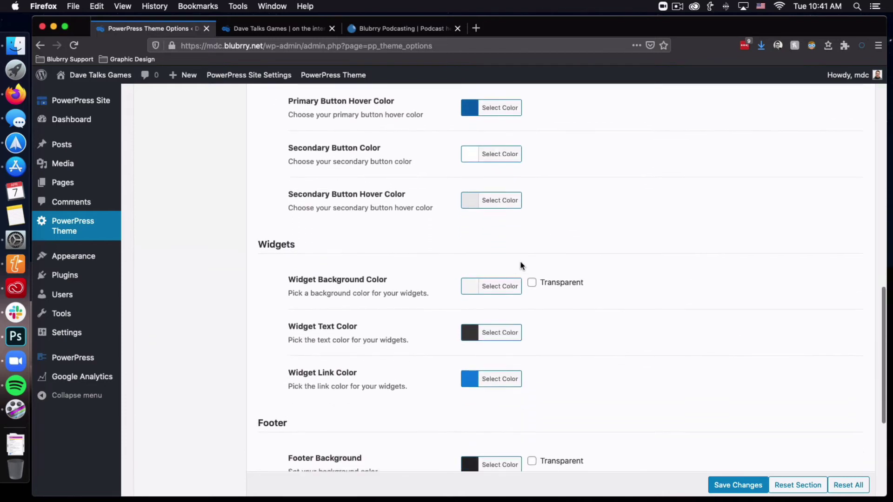
scroll(318, 253, "down", 2)
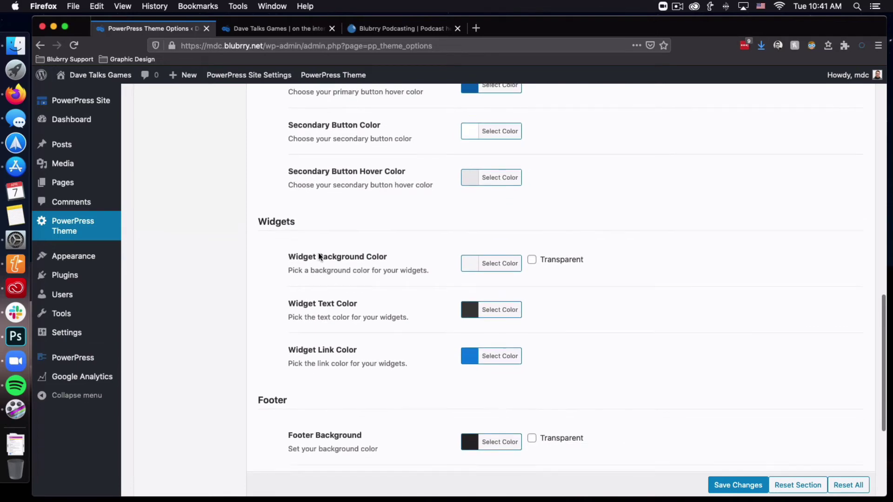
left_click(263, 29)
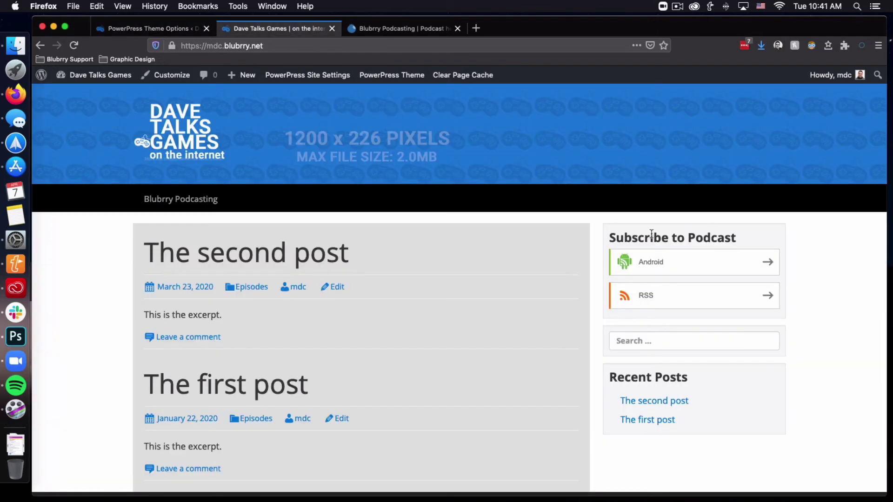
left_click(74, 46)
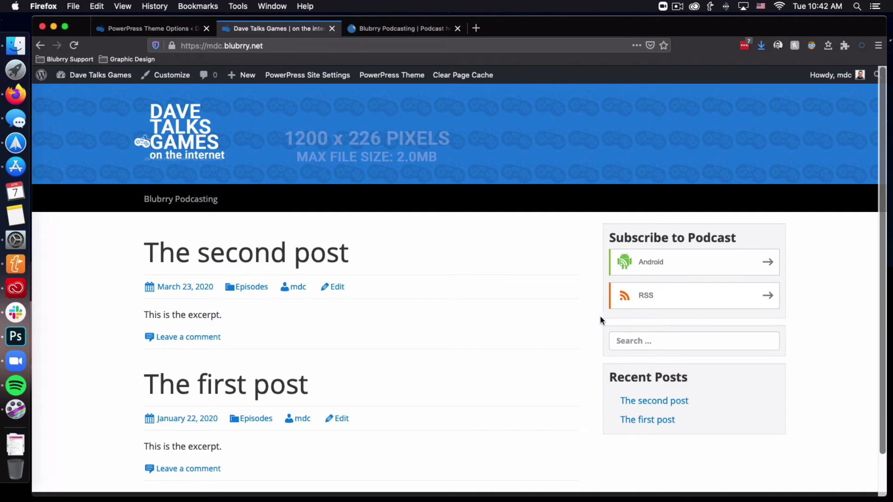
key("ctrl+shift+Tab")
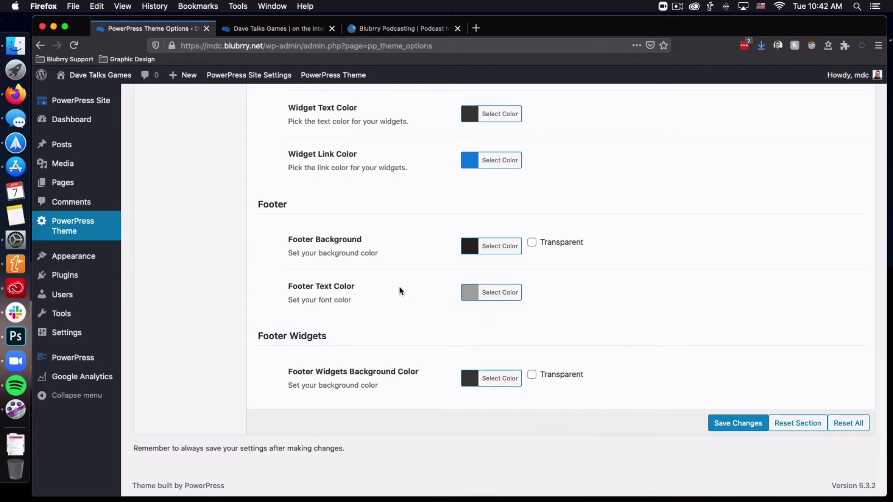
Step: Save the theme's color settings and open the Links and Borders options
left_click(735, 423)
scroll(422, 289, "up", 20)
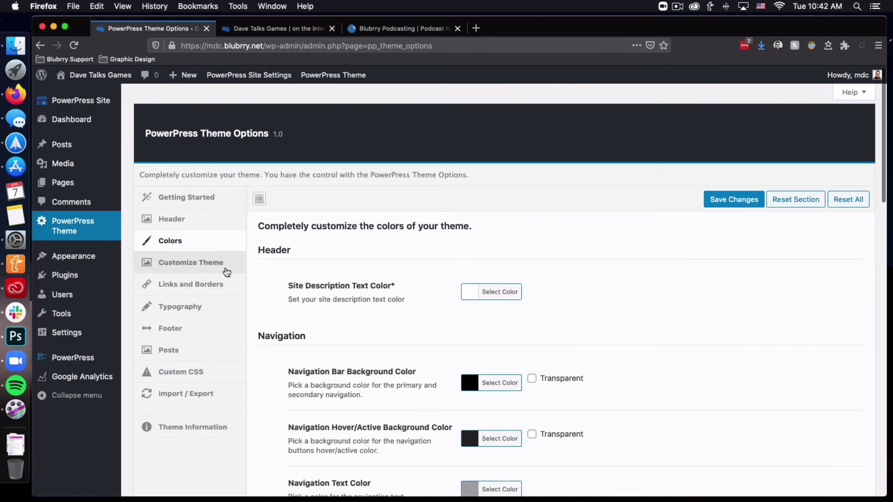
left_click(214, 283)
scroll(451, 255, "down", 2)
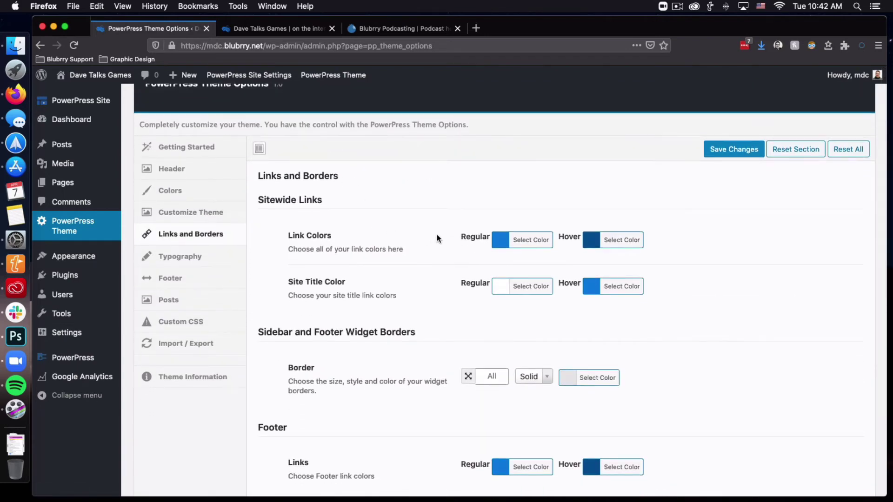
scroll(437, 237, "down", 2)
scroll(434, 235, "down", 1)
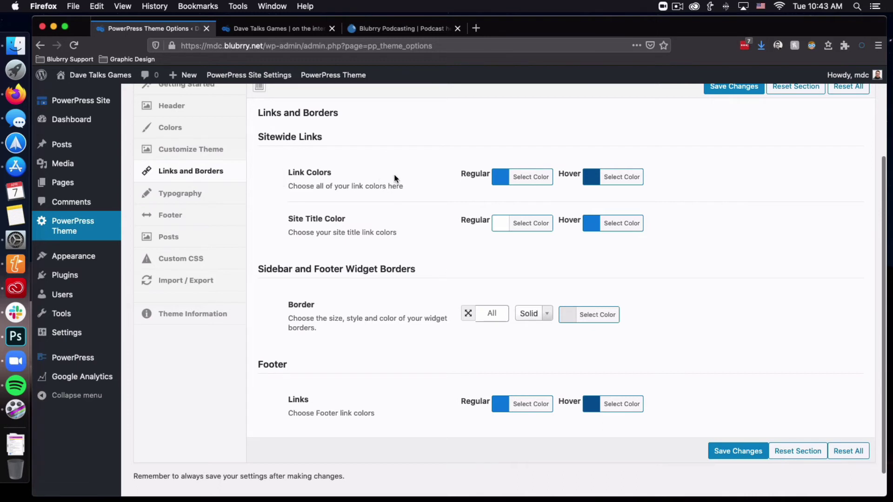
Step: Set the regular sitewide link color to the red preset swatch
left_click(532, 178)
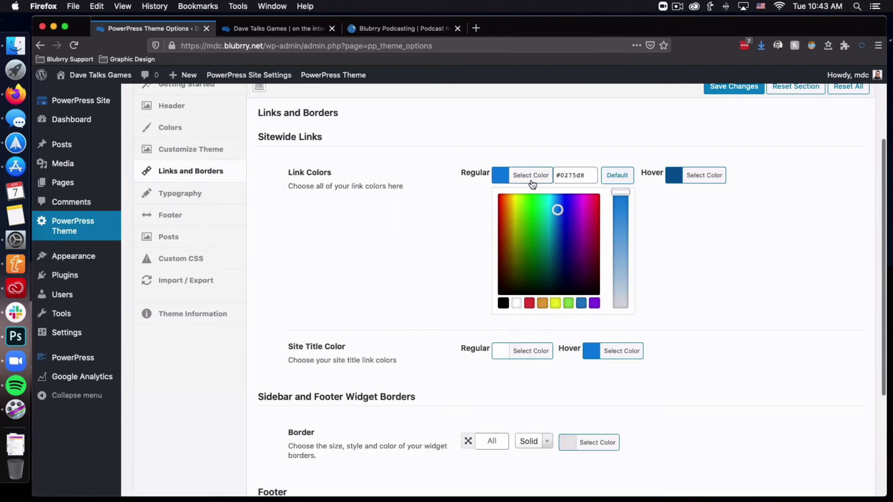
left_click(529, 303)
left_click(697, 195)
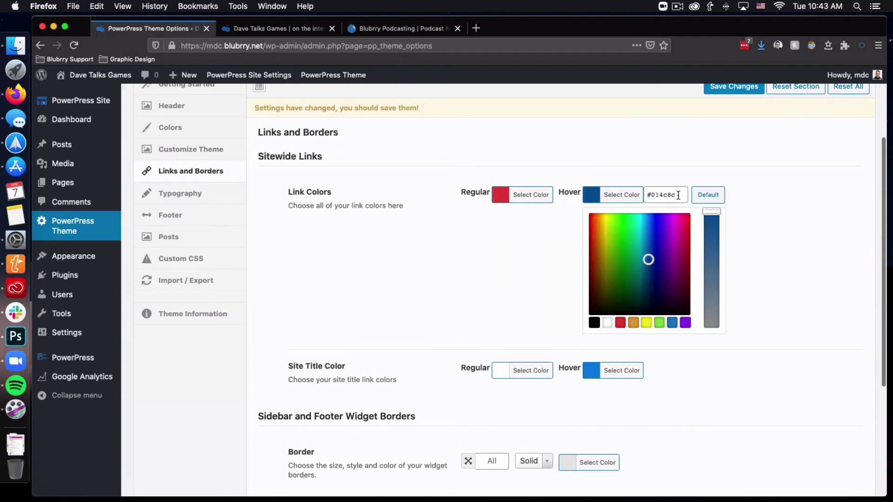
left_click(540, 222)
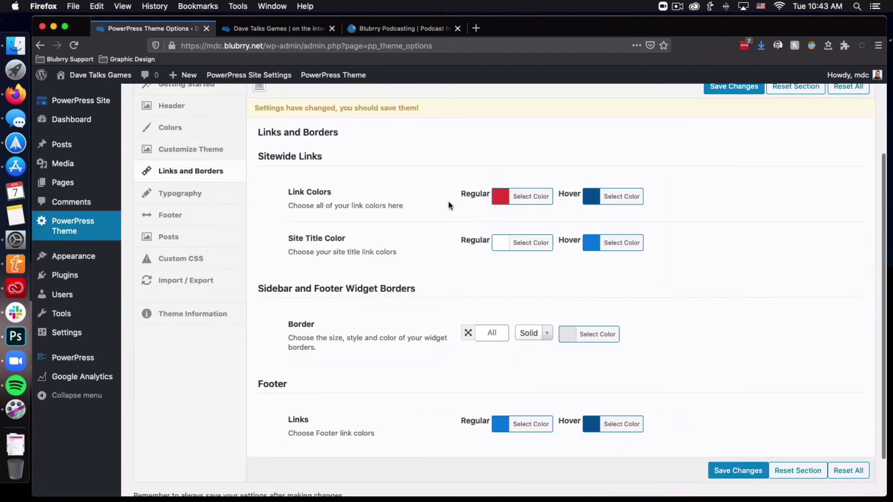
Step: Set the sitewide link hover color to dark red (#750101) and save the theme changes
left_click(596, 201)
left_click_drag(593, 238, 589, 268)
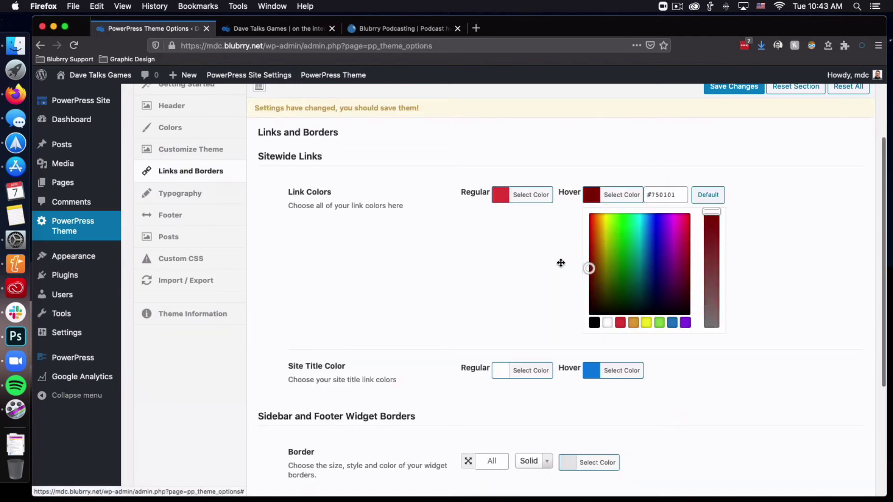
left_click(561, 264)
left_click(740, 466)
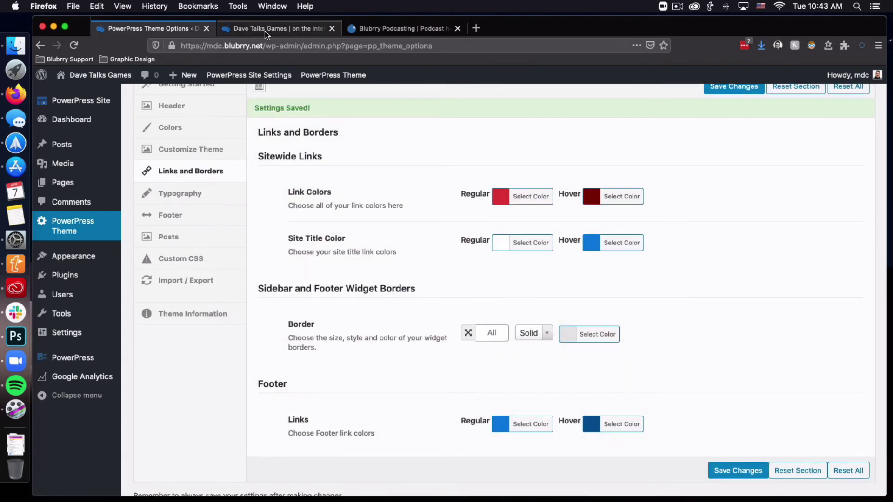
Step: Reload the podcast site to check the link colors, and return to the Links and Borders options
left_click(264, 30)
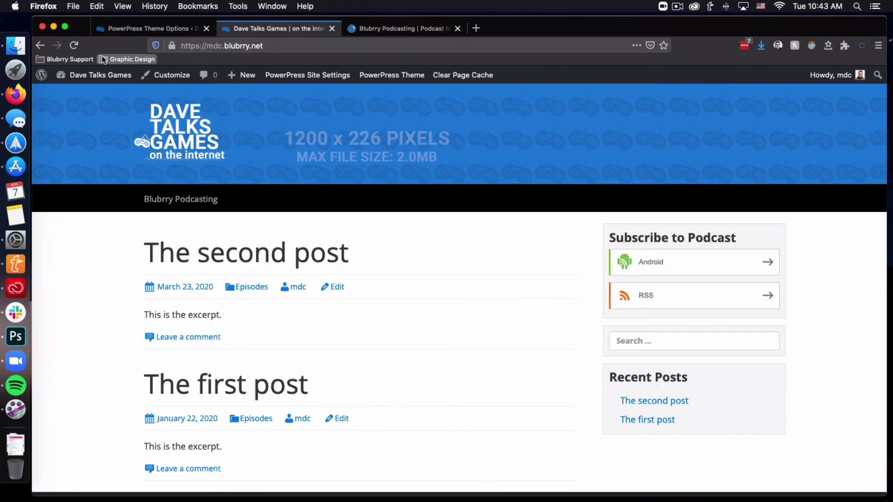
left_click(77, 46)
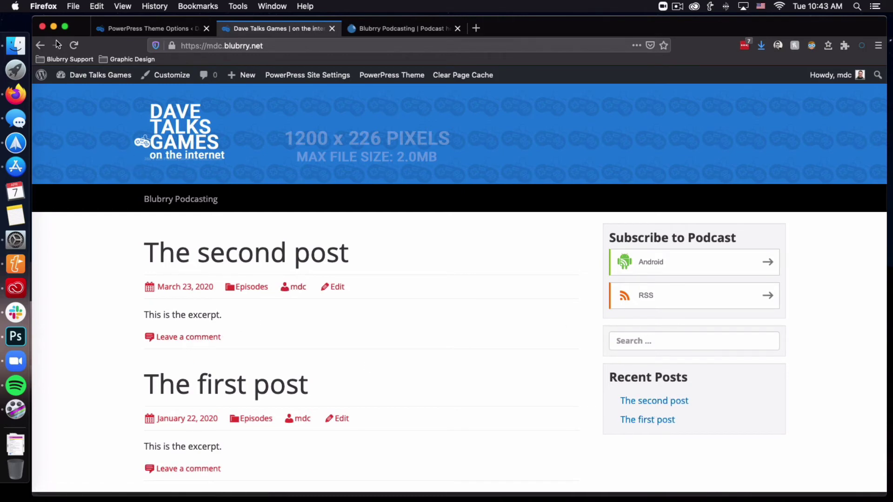
left_click(139, 29)
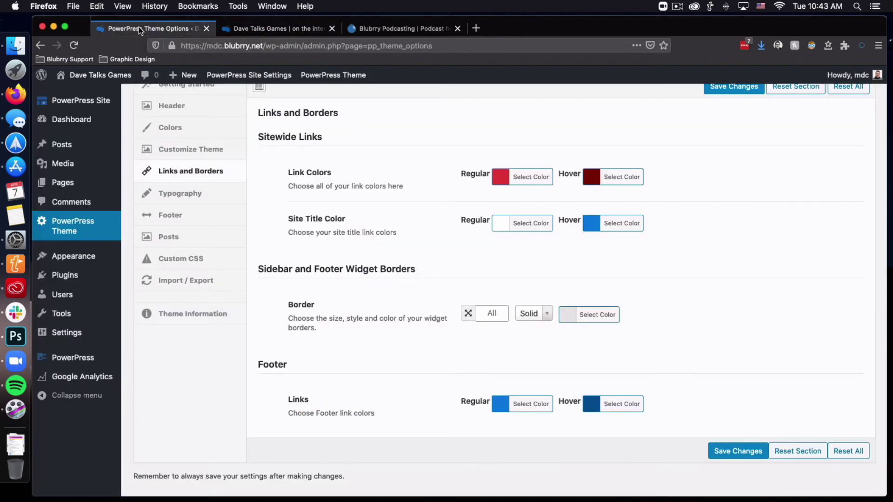
Step: Restore the default blue for both the regular (#0d87e9) and hover sitewide link colors, and save the theme changes
left_click(530, 177)
left_click(617, 176)
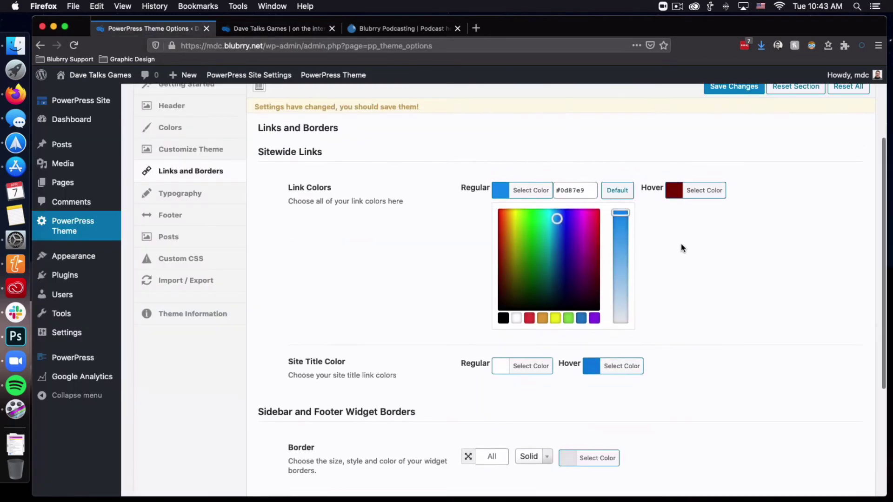
left_click(682, 247)
left_click(623, 195)
left_click(708, 195)
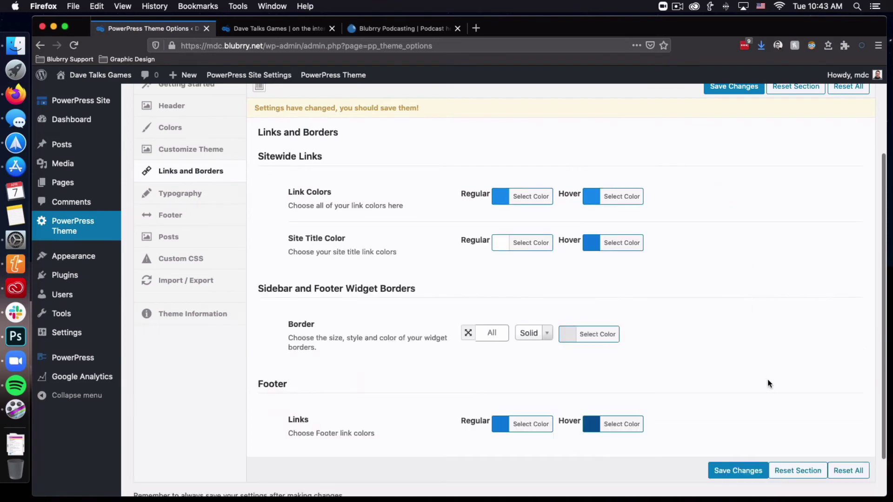
left_click(737, 470)
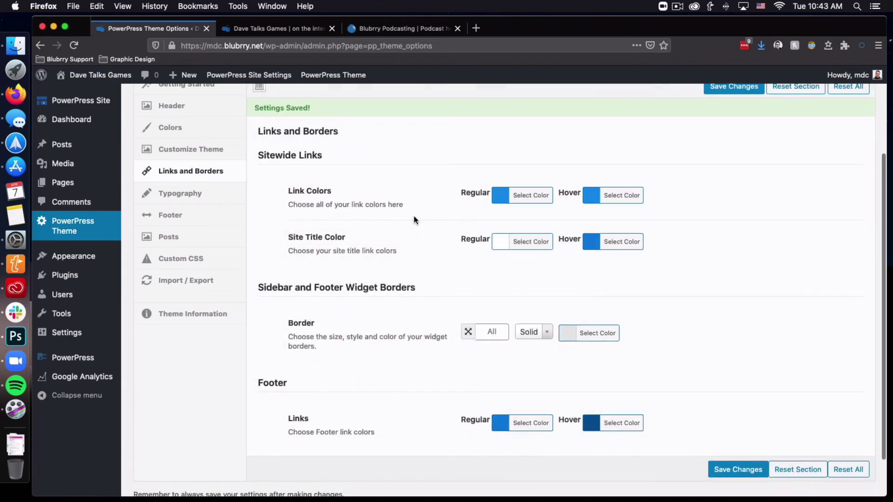
Step: Review the Site Title Color option and compare it with the title logo on the podcast site
scroll(438, 232, "down", 2)
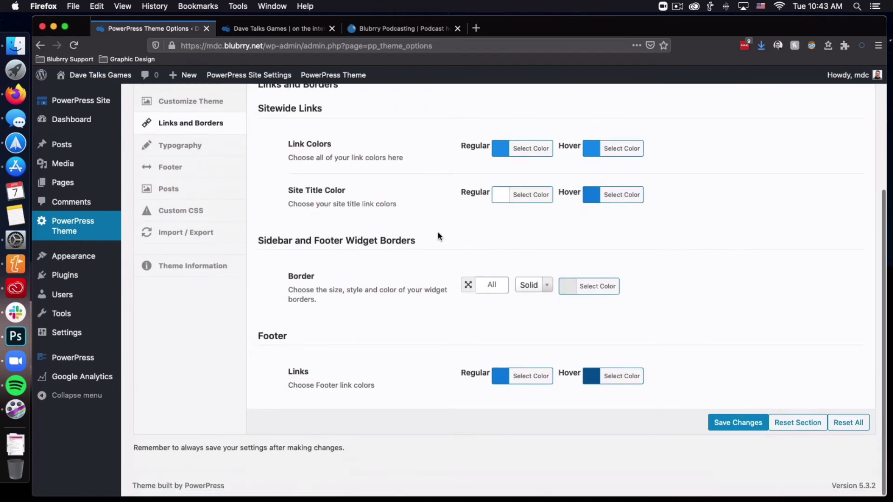
left_click_drag(288, 190, 356, 194)
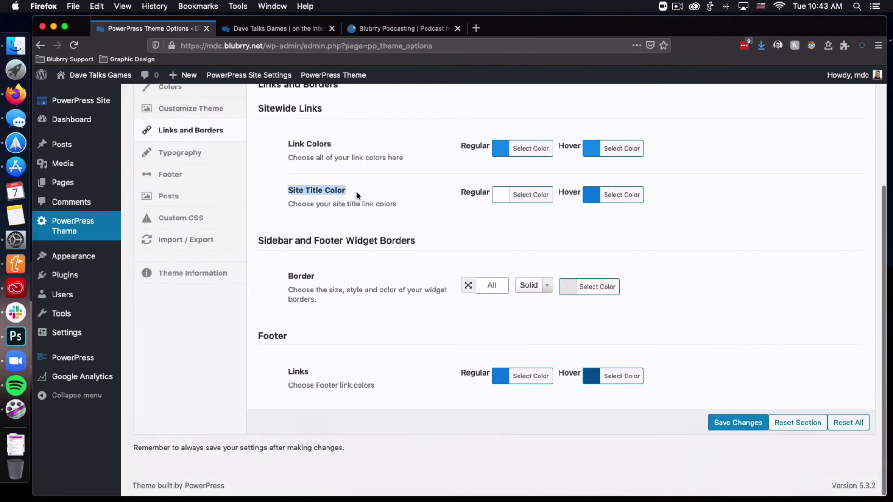
left_click(356, 194)
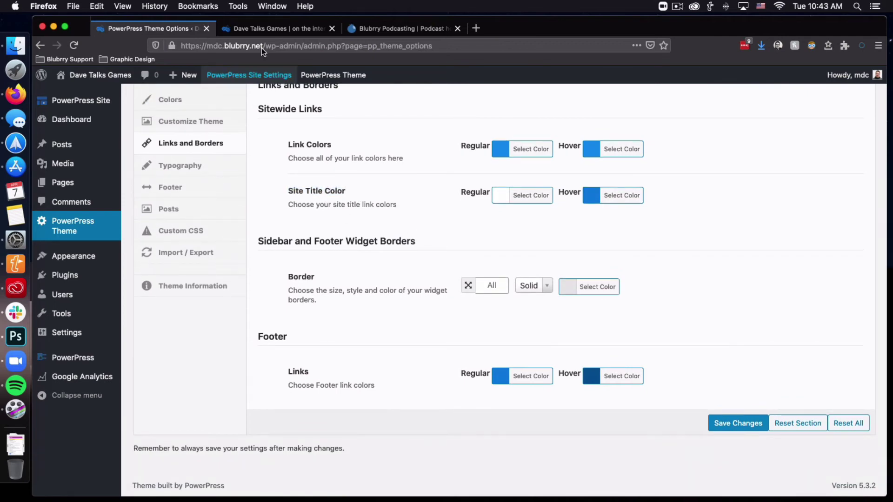
left_click(265, 29)
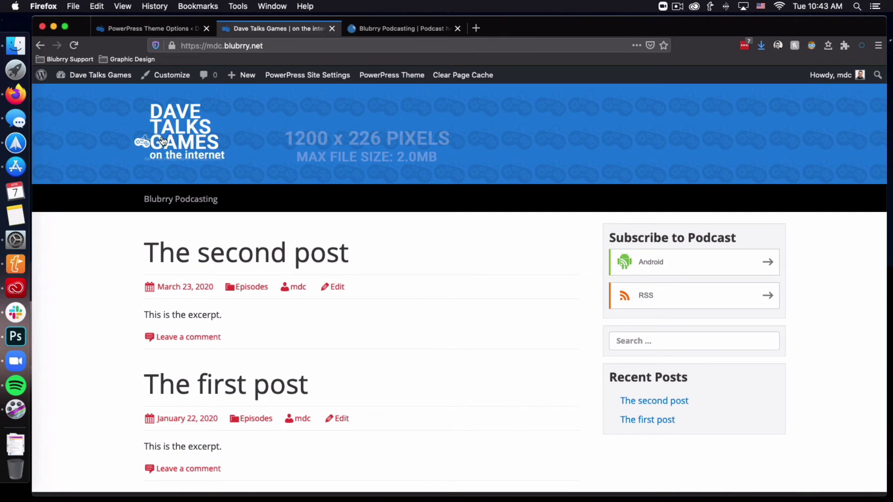
left_click(122, 27)
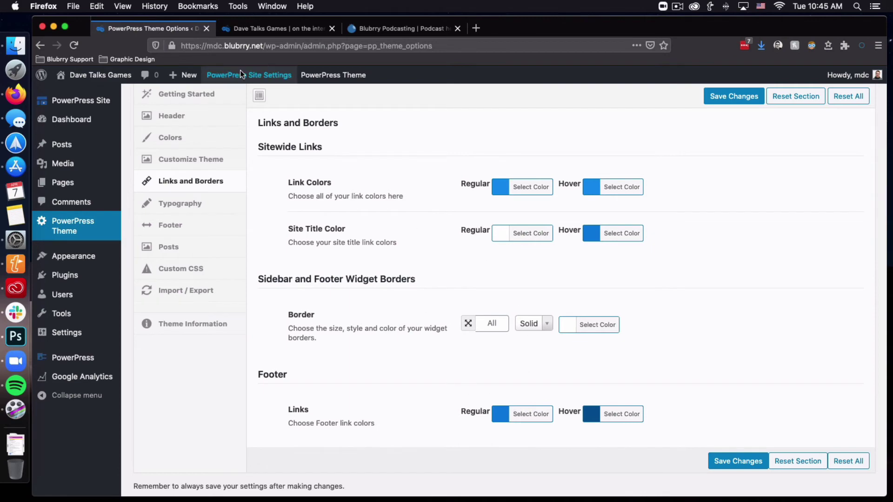
Step: Check the links, sidebar widgets and footer on the podcast site, and return to the theme options
left_click(279, 28)
scroll(323, 407, "down", 2)
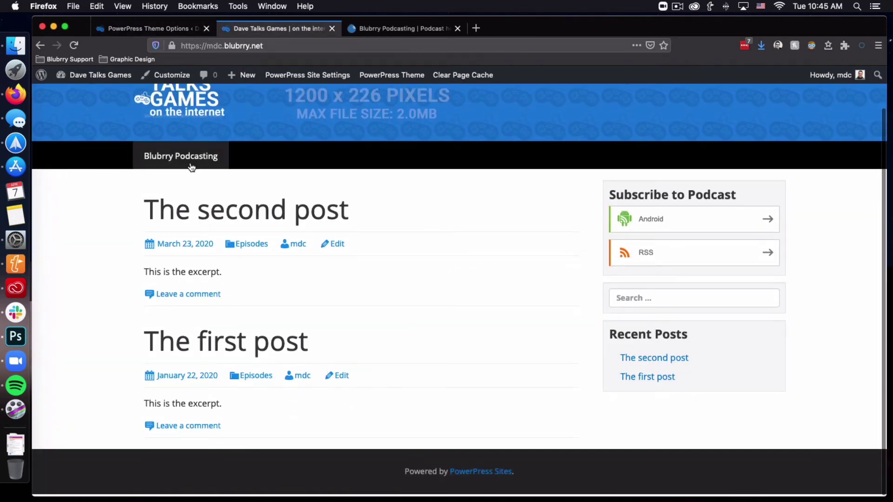
left_click(163, 28)
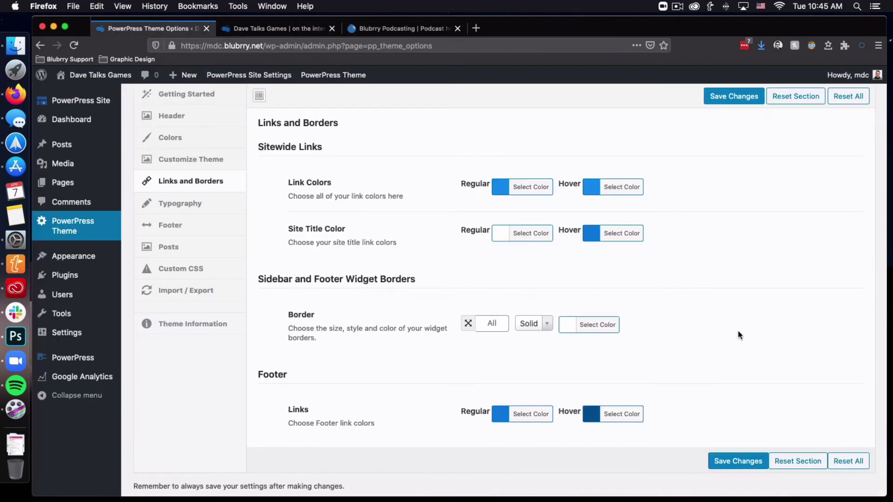
Step: Open the Typography options and examine the body, heading and site title font settings
scroll(425, 269, "up", 3)
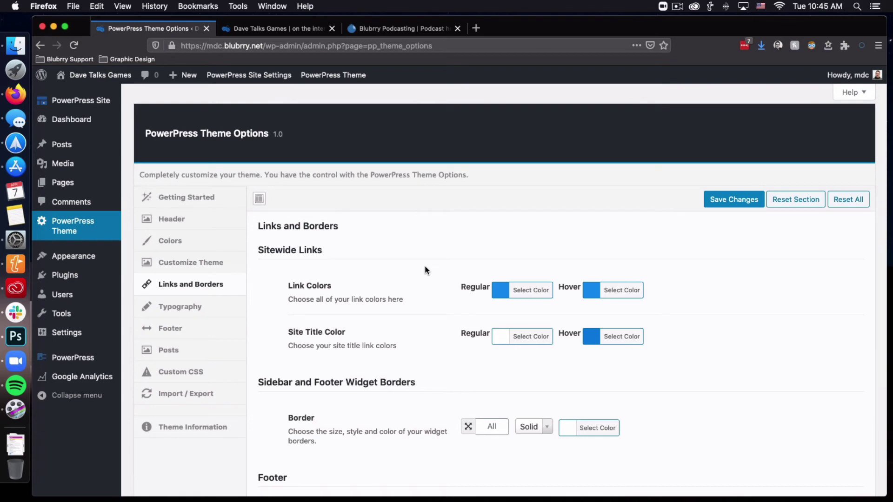
left_click(189, 311)
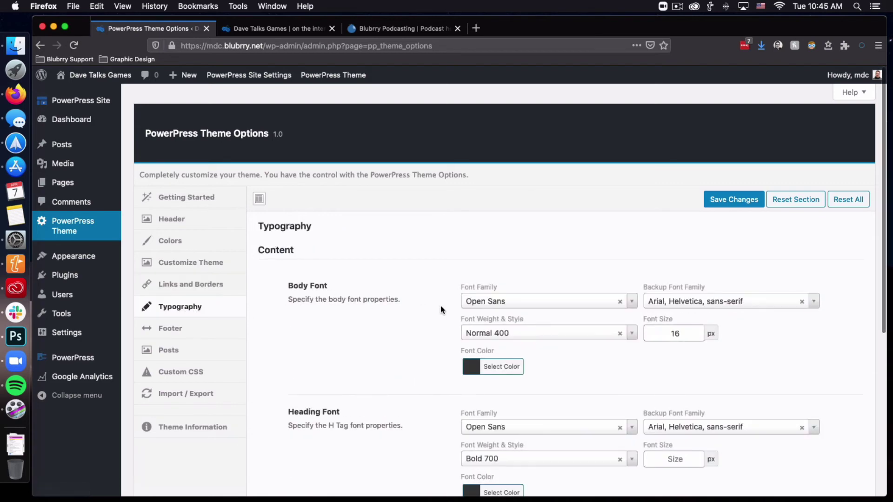
scroll(435, 308, "down", 3)
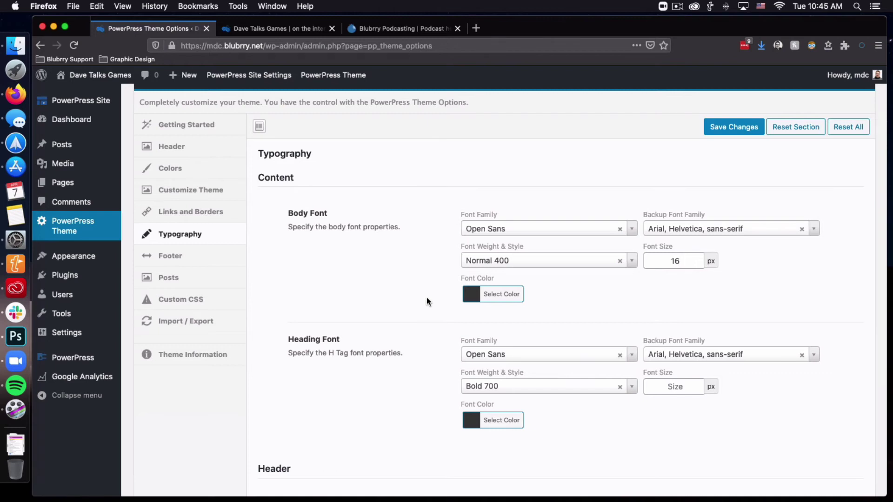
scroll(422, 298, "up", 1)
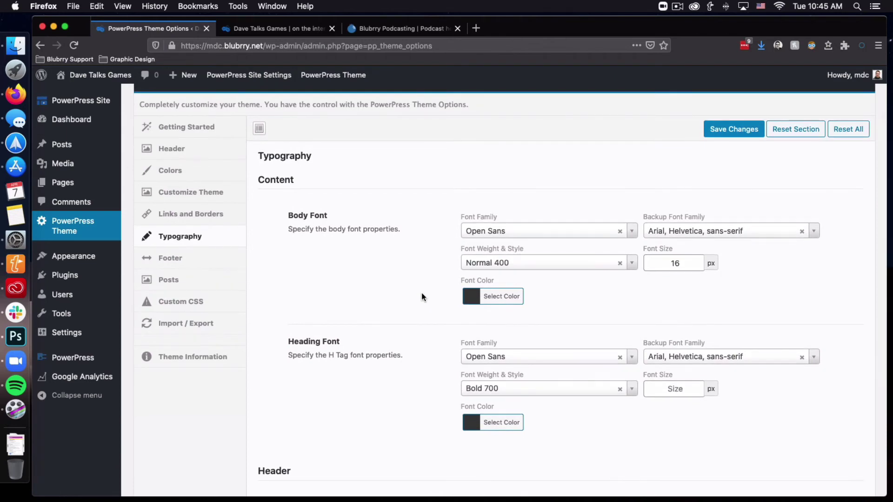
scroll(422, 297, "up", 3)
scroll(399, 391, "down", 5)
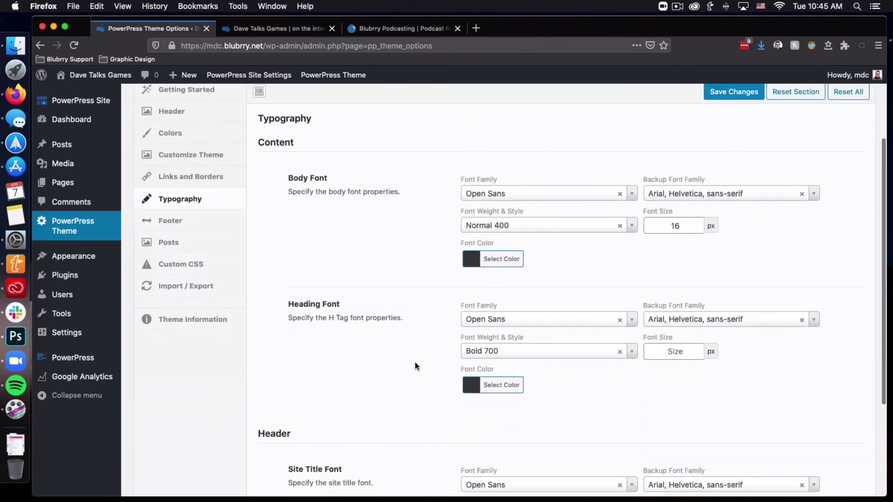
scroll(416, 366, "down", 2)
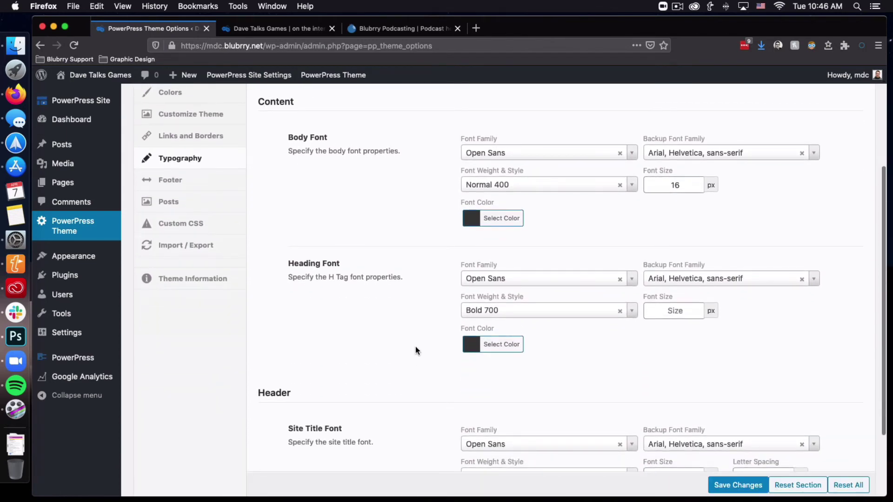
scroll(416, 347, "up", 1)
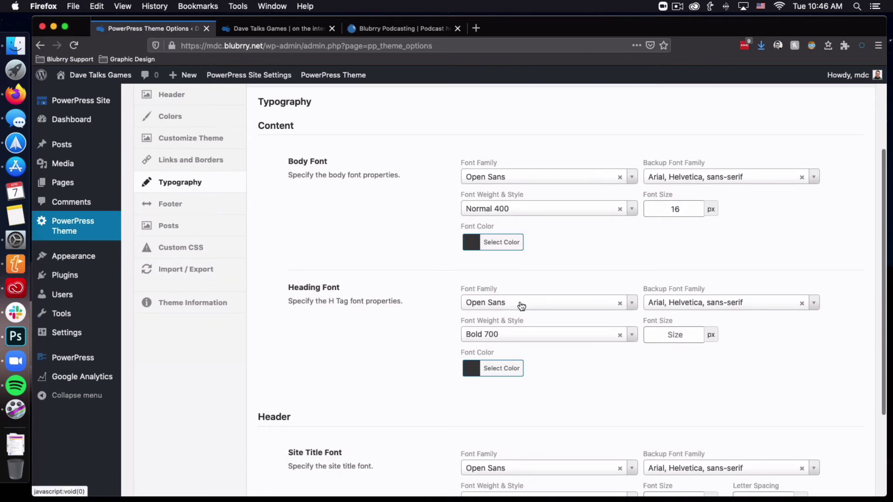
Step: Set the Heading Font family to Roboto in the Typography options
left_click(520, 305)
type("robot")
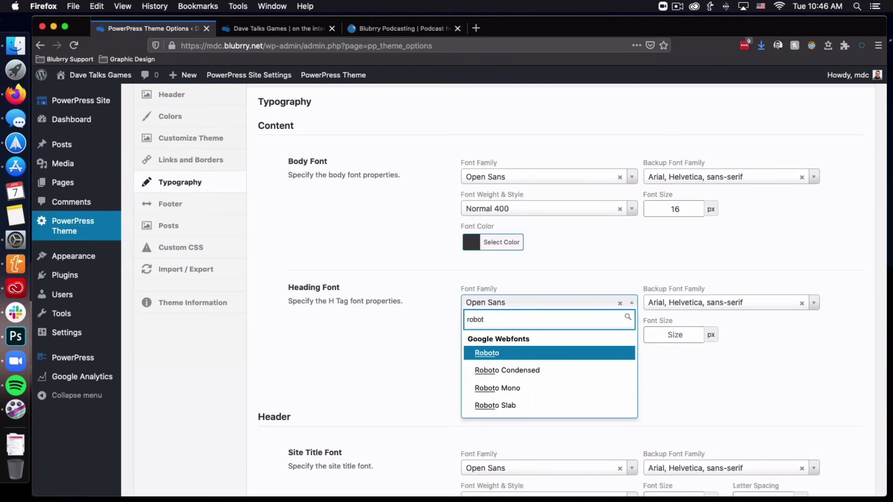
left_click(514, 353)
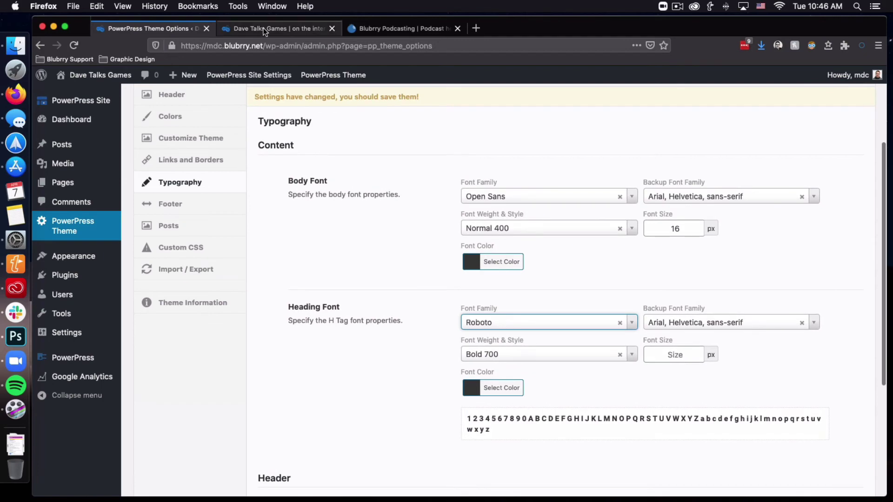
Step: Compare the heading font choice with the title logo on the podcast site, and return to the theme options
left_click(264, 28)
scroll(217, 174, "up", 2)
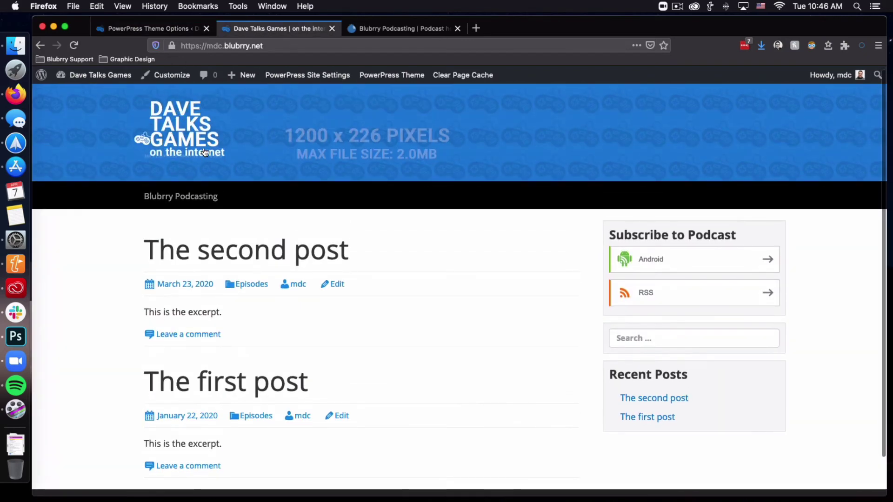
left_click(147, 29)
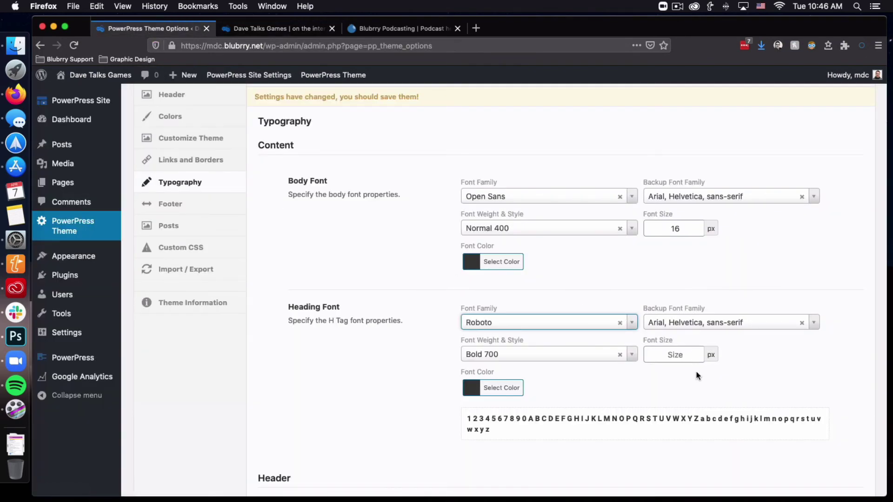
Step: Review the heading and site title font settings and save the heading font change
scroll(533, 353, "down", 1)
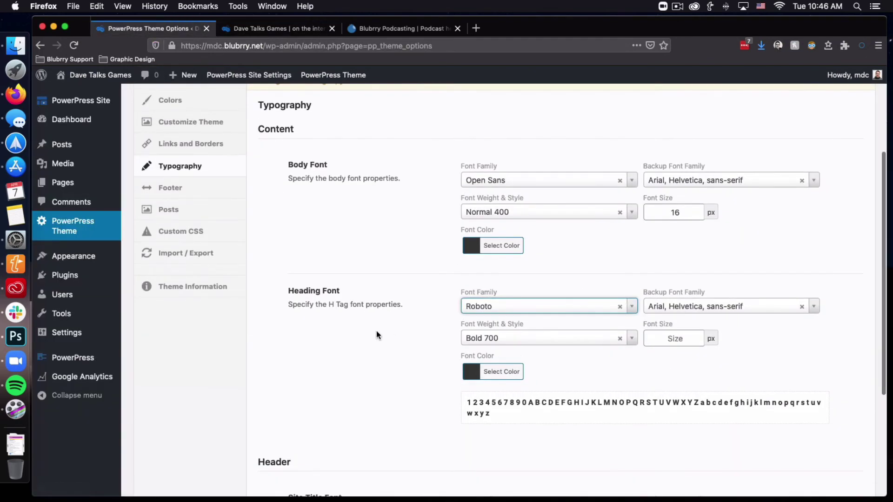
scroll(401, 331, "down", 5)
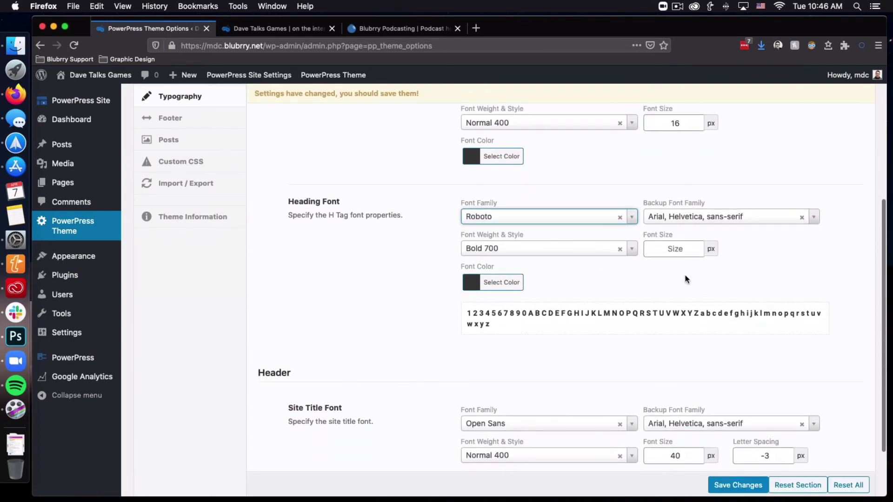
scroll(630, 359, "down", 3)
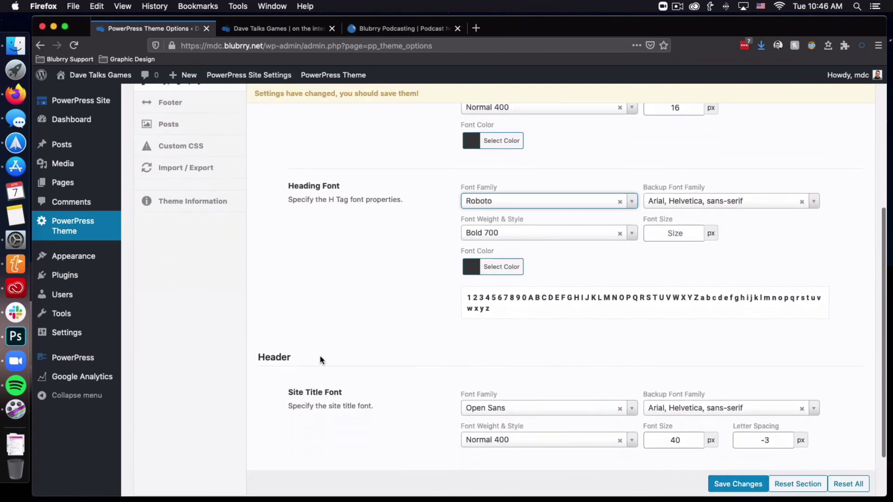
scroll(323, 355, "down", 1)
left_click(740, 447)
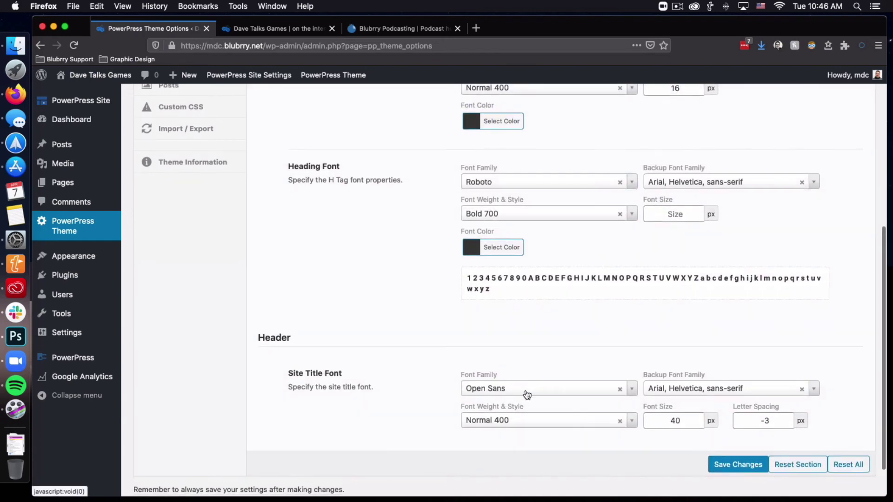
Step: Set the header's Site Title Font family to Roboto and save the theme changes
left_click(528, 392)
left_click(312, 342)
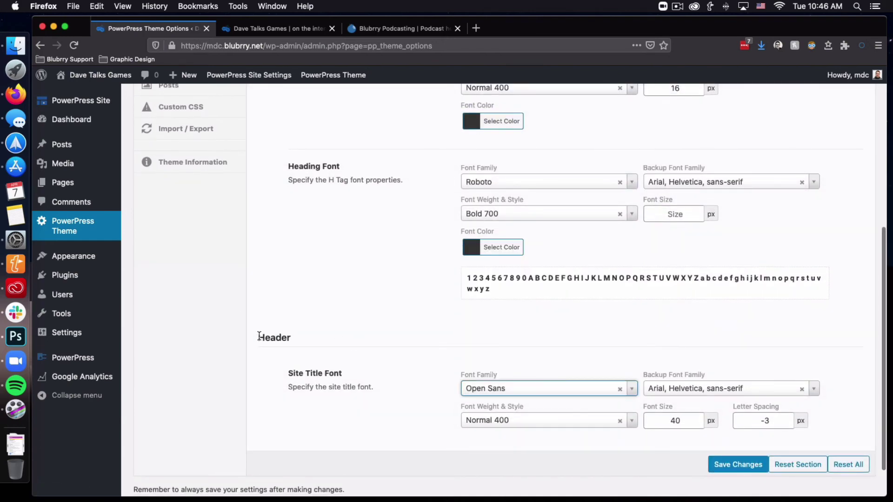
left_click_drag(258, 336, 308, 336)
left_click(309, 337)
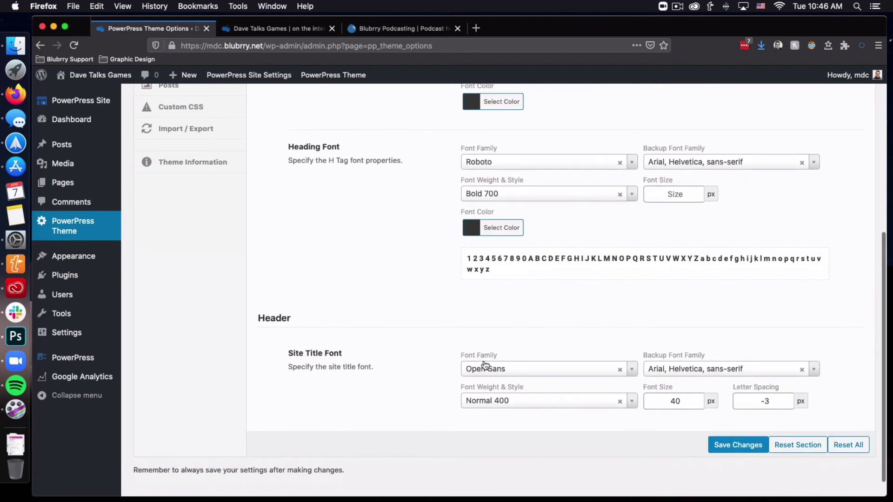
left_click(506, 369)
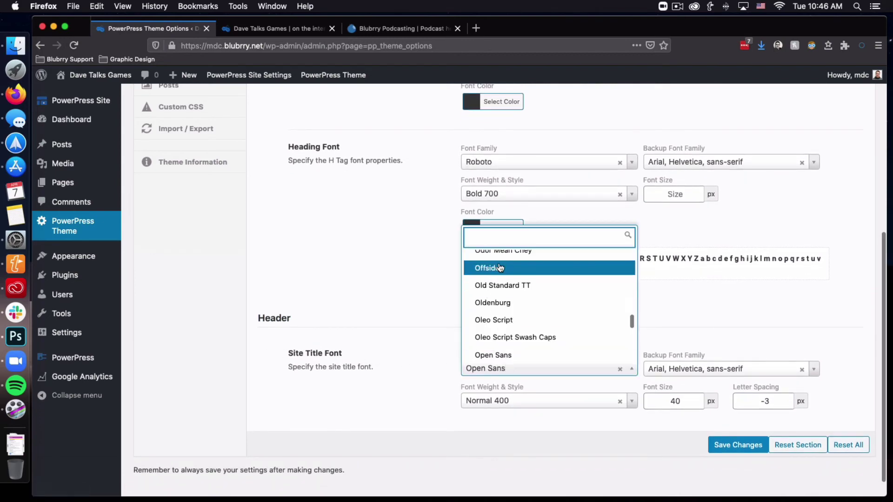
type("roboto")
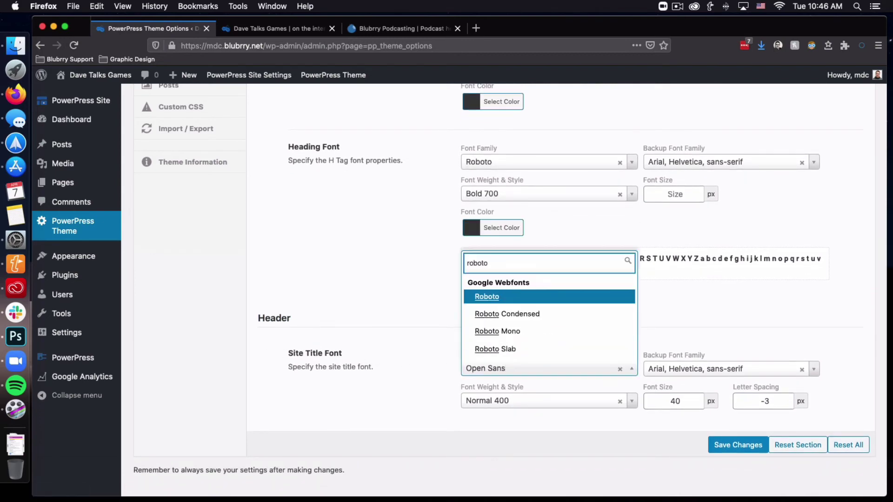
left_click(506, 300)
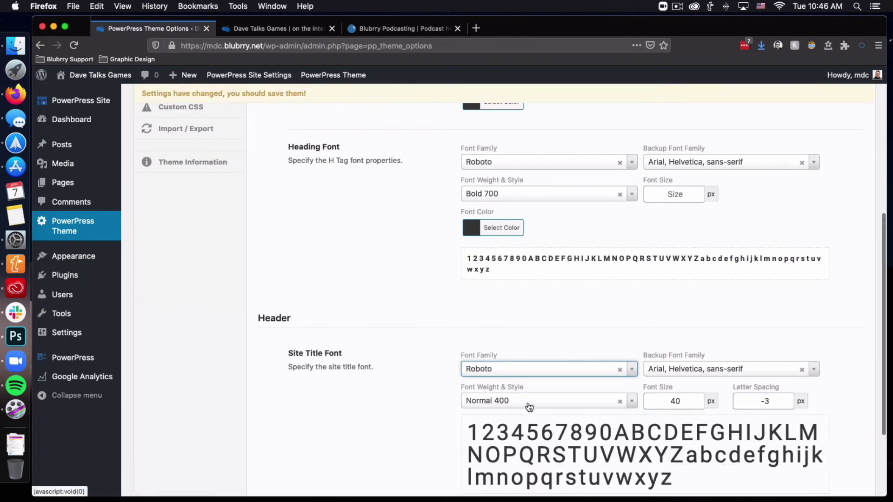
scroll(529, 407, "down", 2)
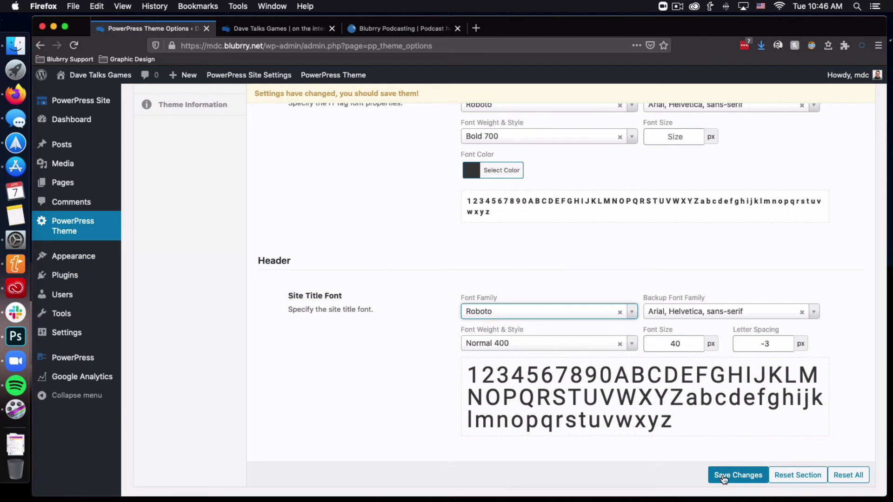
left_click(723, 477)
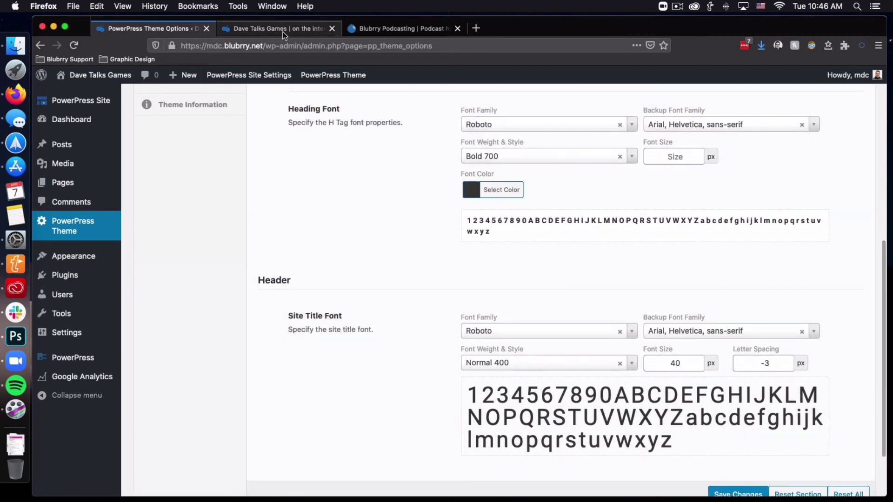
Step: Reload the podcast site, check the font of the post titles, and return to the theme options
left_click(282, 31)
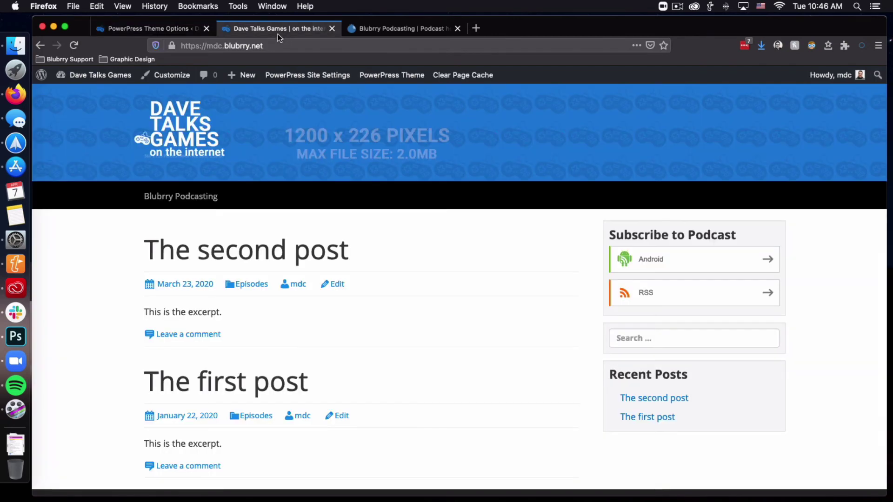
left_click(74, 45)
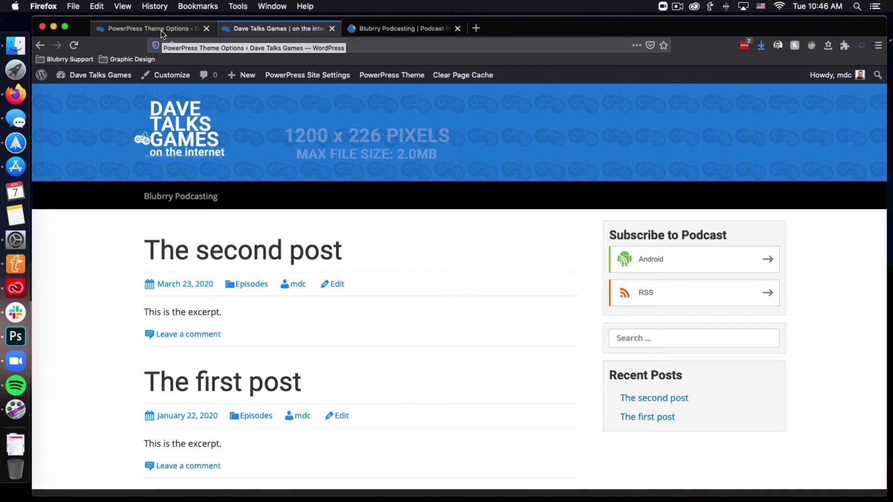
mouse_move(132, 249)
left_mouse_down()
mouse_move(375, 254)
mouse_move(119, 255)
left_mouse_up()
left_click(368, 252)
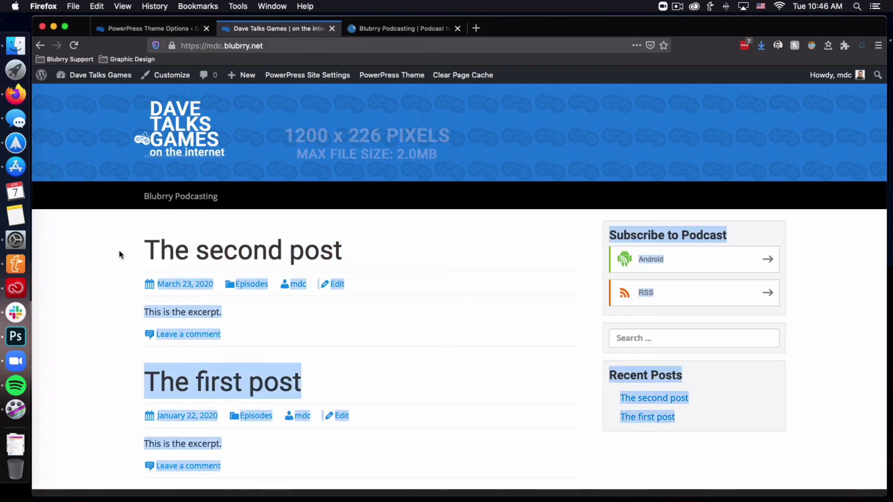
left_click(118, 255)
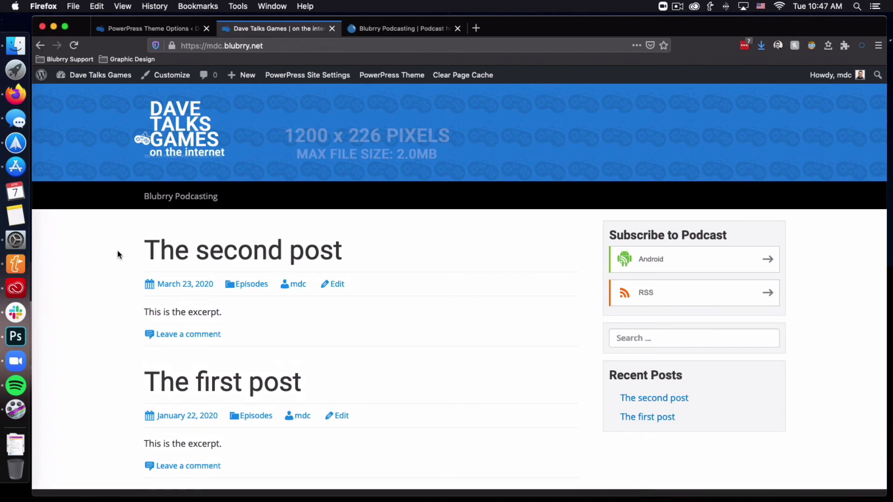
left_click(148, 28)
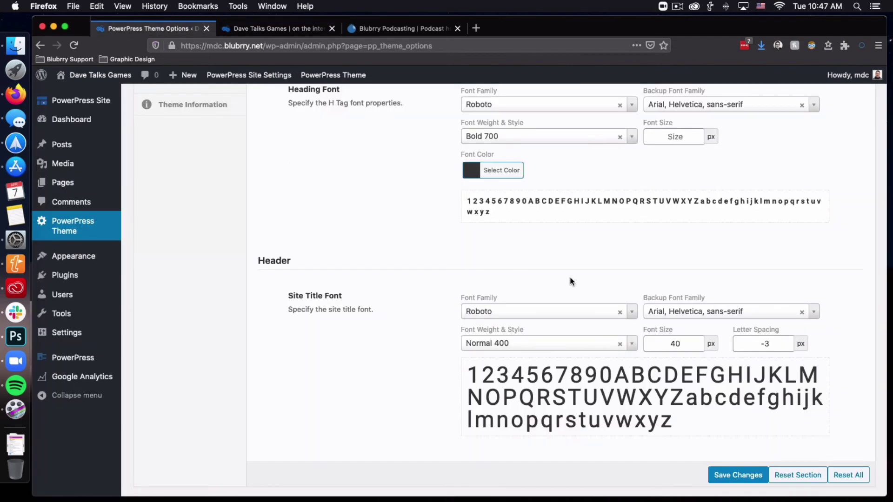
Step: Set the Site Title Font size to 36 px and save the theme changes
scroll(571, 281, "down", 2)
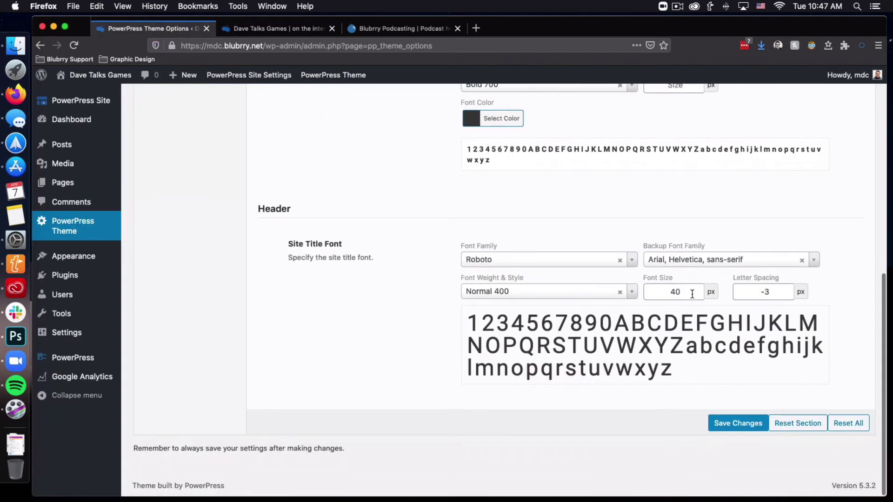
left_click_drag(689, 292, 657, 294)
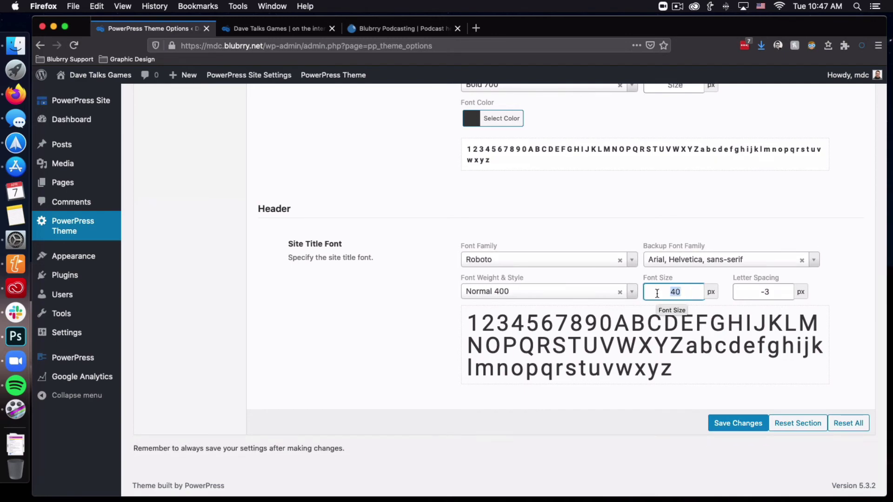
type("36")
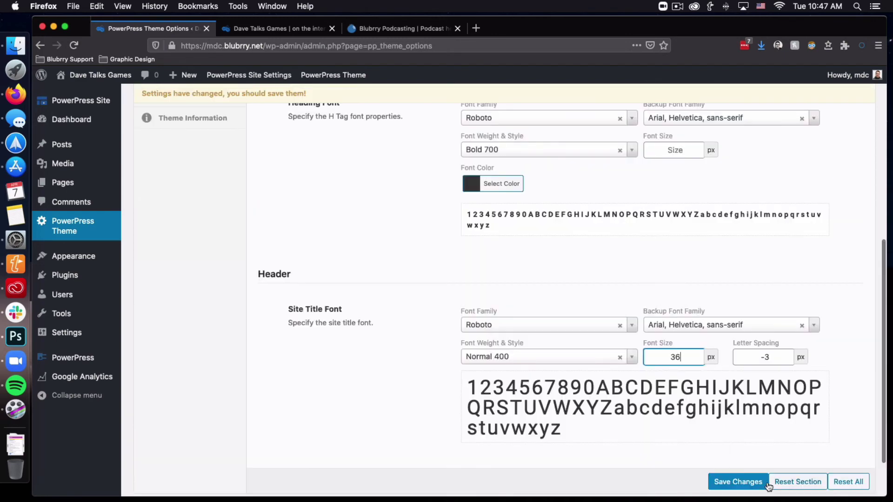
left_click(738, 482)
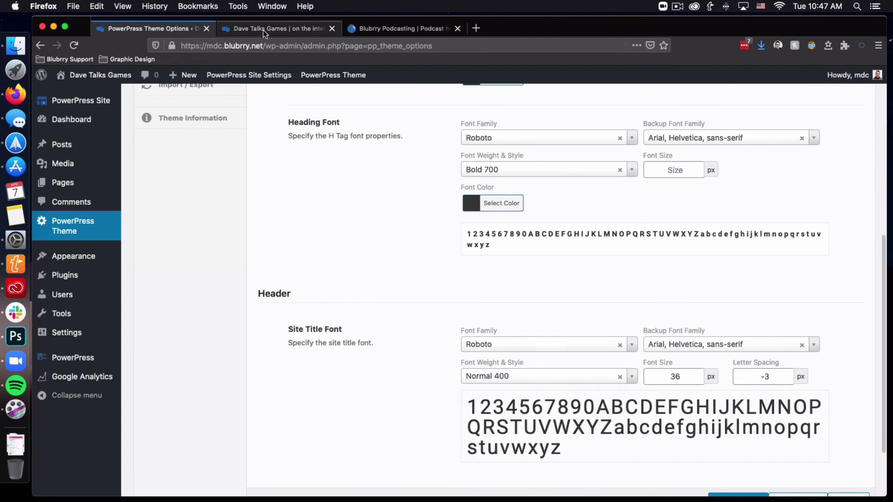
Step: Reload the podcast site to check the site title size, and return to the theme options
left_click(264, 30)
key("super+r")
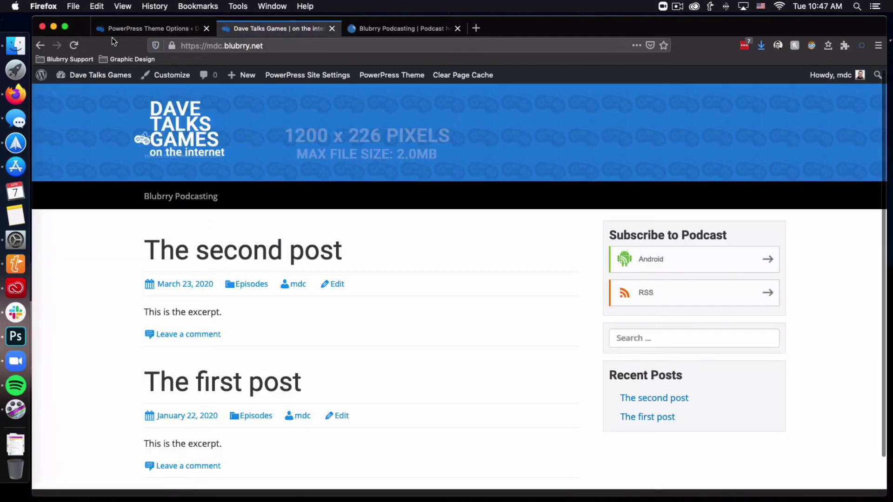
left_click(140, 29)
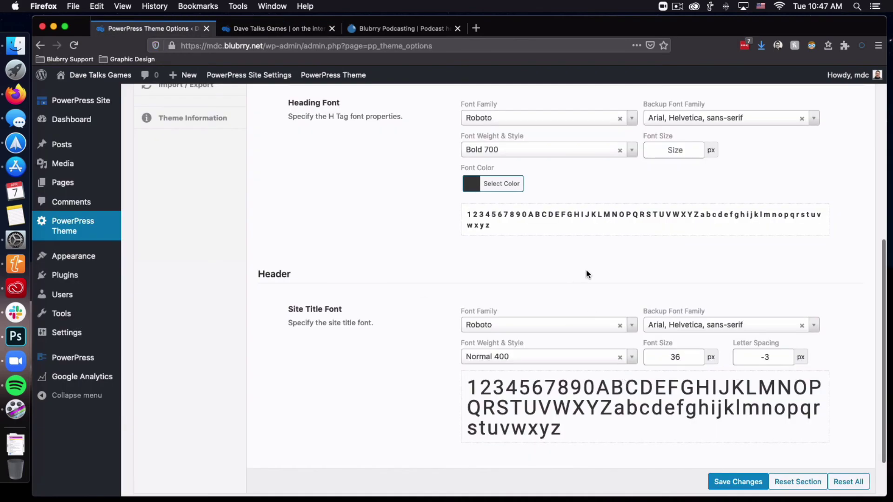
Step: Look over the typography settings once more and save them again
scroll(587, 272, "up", 2)
scroll(587, 272, "down", 5)
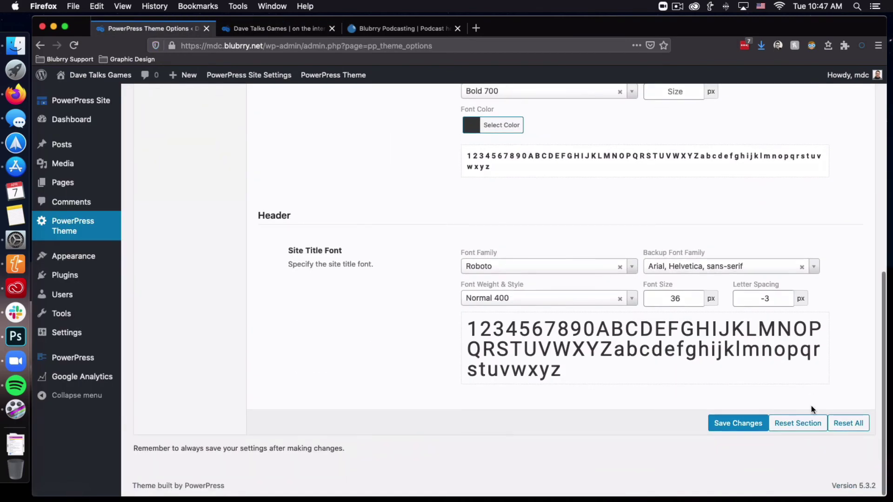
left_click(734, 422)
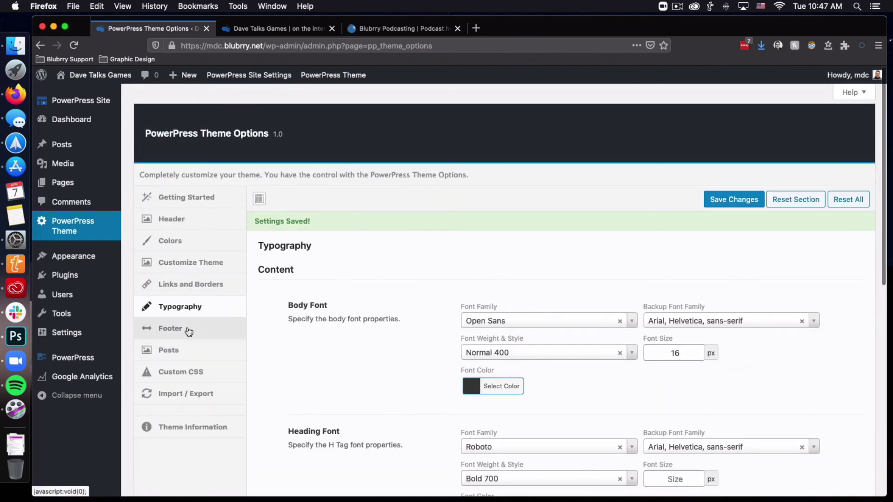
Step: Open the Footer options, examine the Footer Text setting, and compare it with the footer on the Blubrry website
left_click(189, 329)
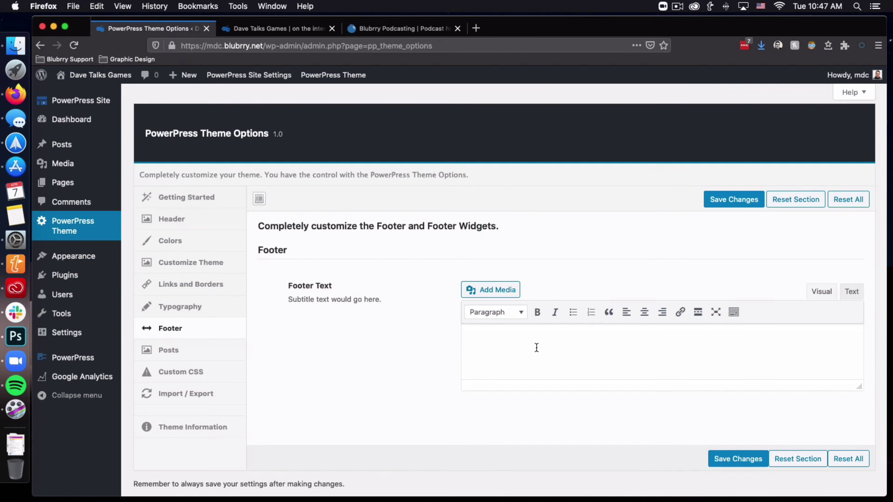
scroll(536, 347, "down", 1)
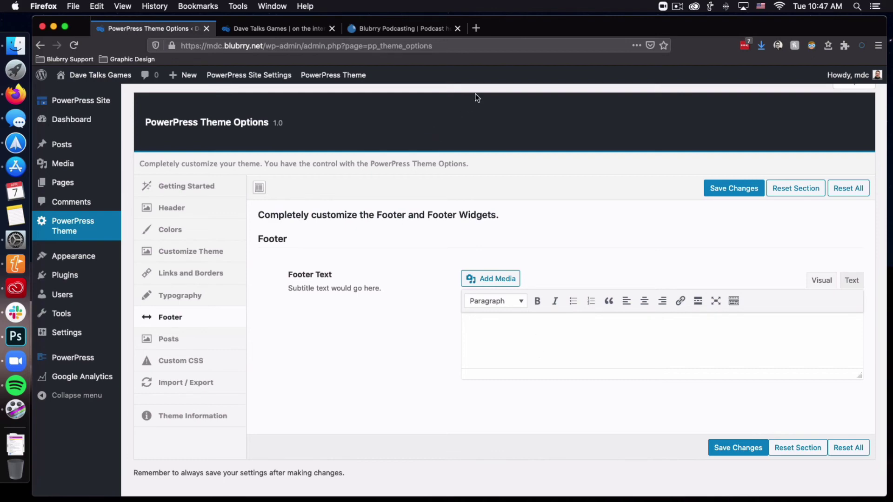
left_click(409, 29)
scroll(384, 317, "down", 15)
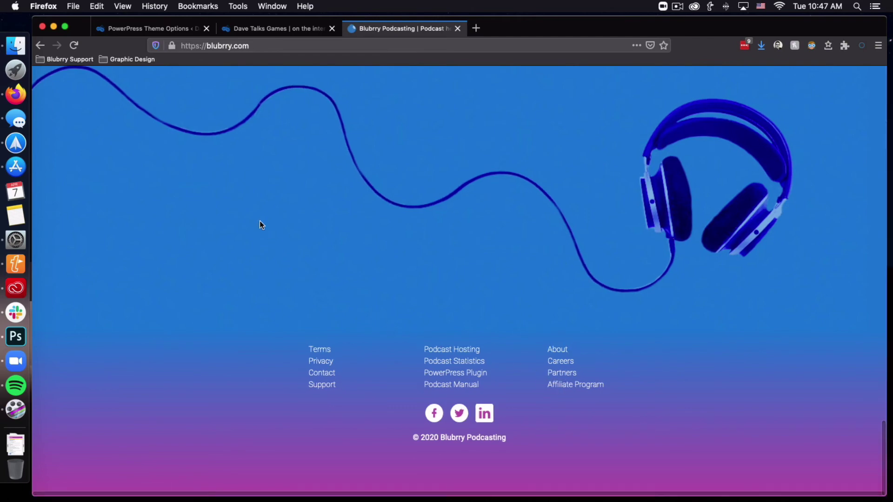
left_click(262, 27)
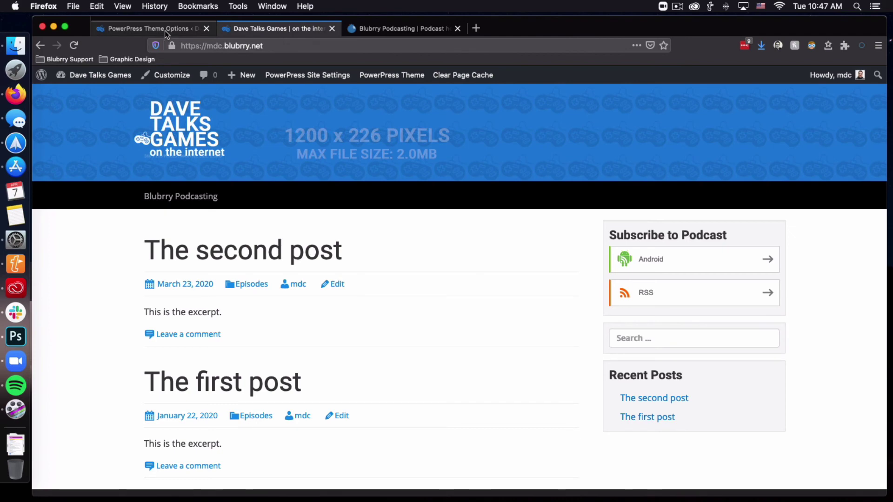
left_click(165, 29)
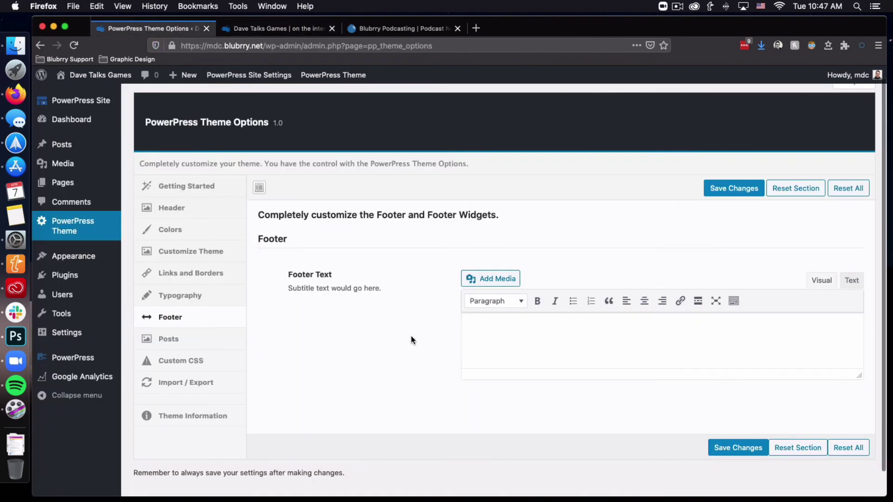
Step: Turn on Display Featured Images in the Posts options, save the change, and look at the posts on the podcast site
left_click(203, 339)
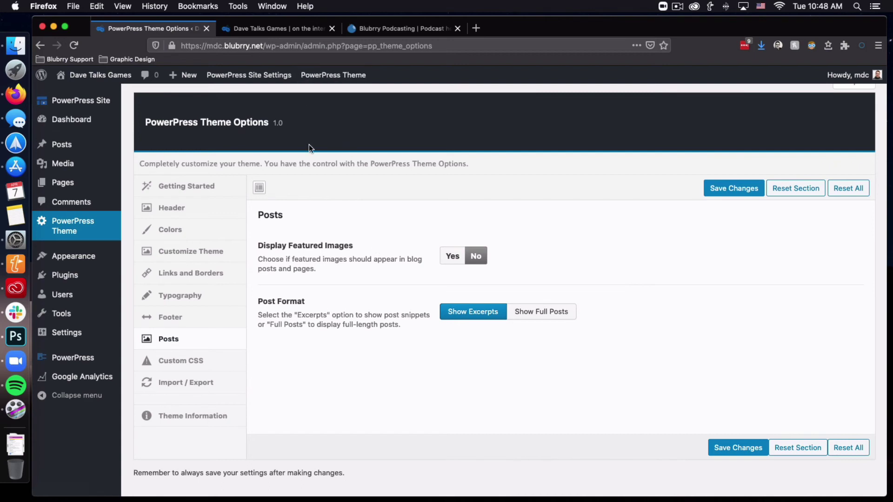
left_click(463, 259)
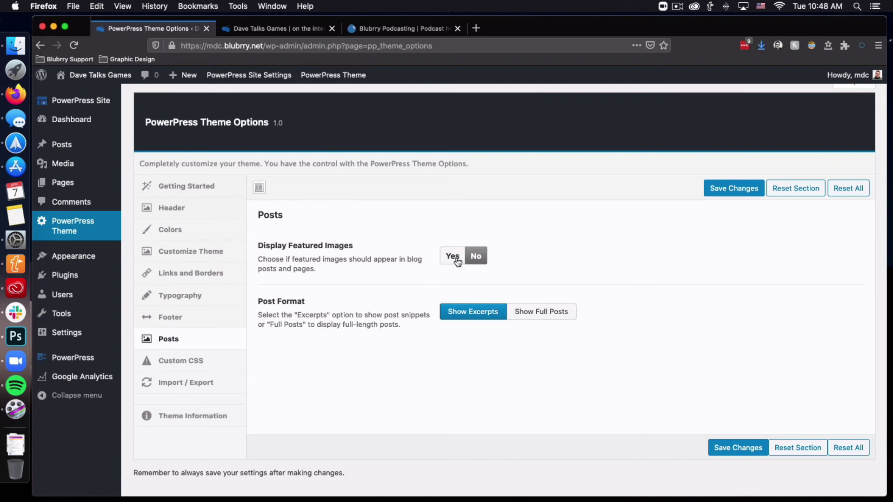
left_click(736, 193)
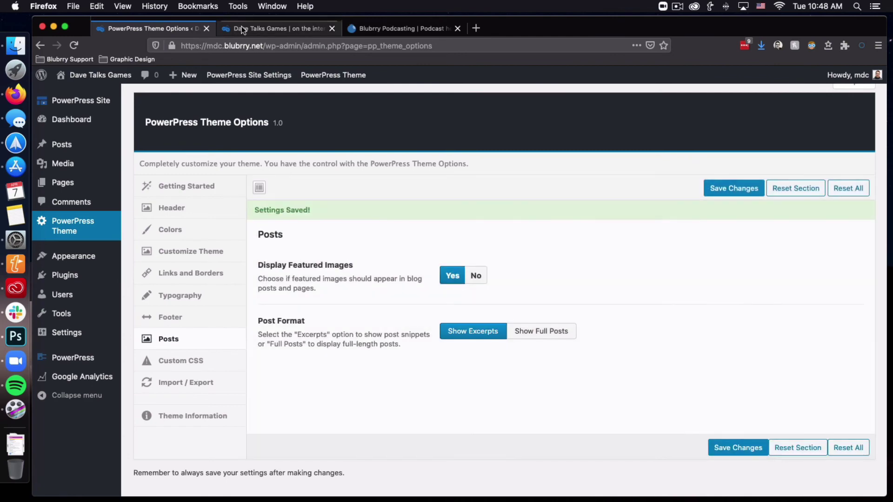
left_click(254, 29)
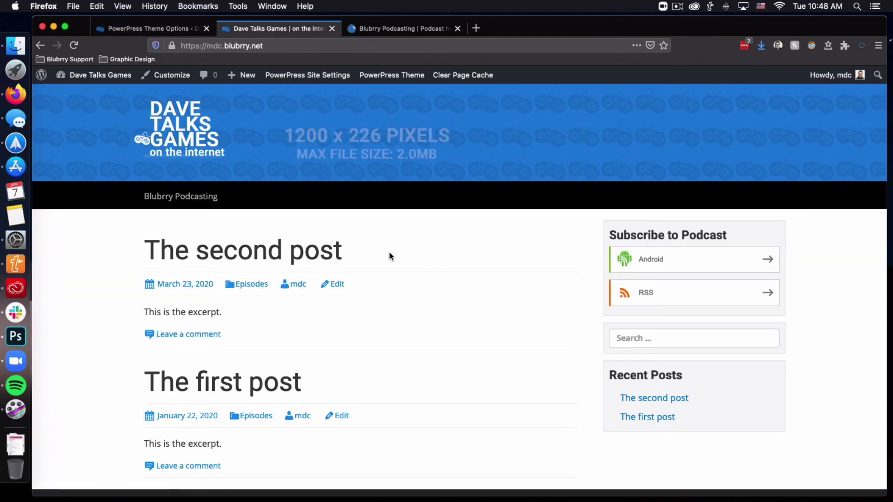
left_click(182, 30)
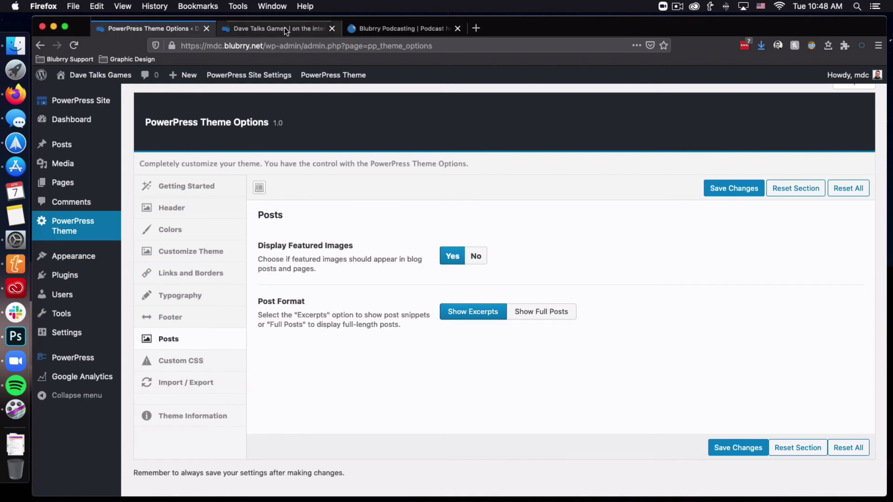
Step: Open "The second post" for editing and find its Featured Image setting
left_click(61, 144)
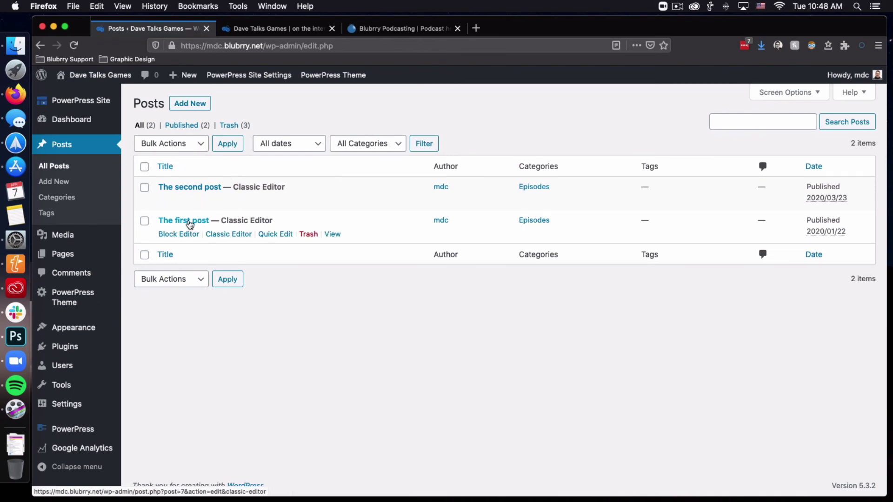
left_click(197, 188)
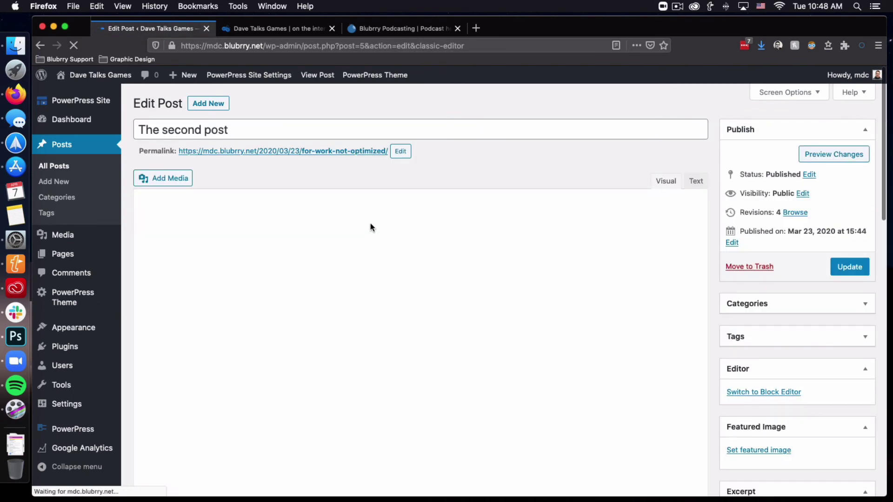
scroll(767, 281, "down", 5)
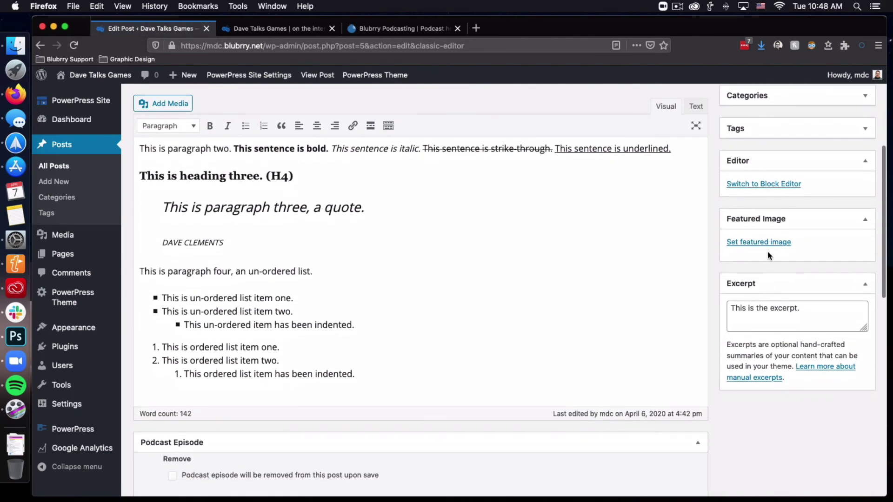
Step: Upload demo-featured-image.png from the PowerPress Theme Demo folder as the post's featured image and update the post
left_click(759, 244)
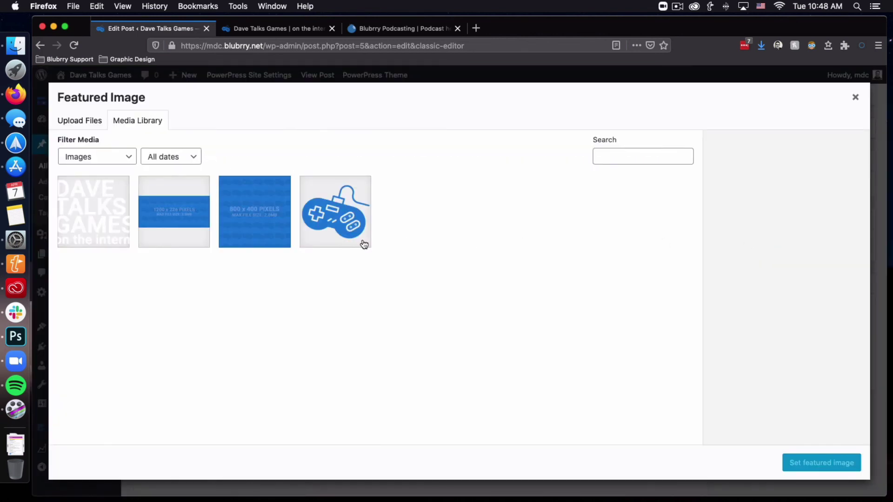
left_click(86, 124)
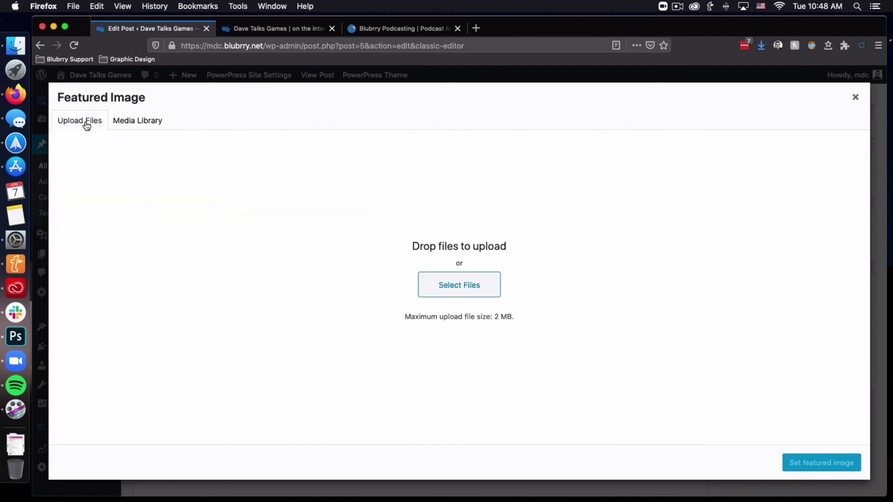
left_click(464, 292)
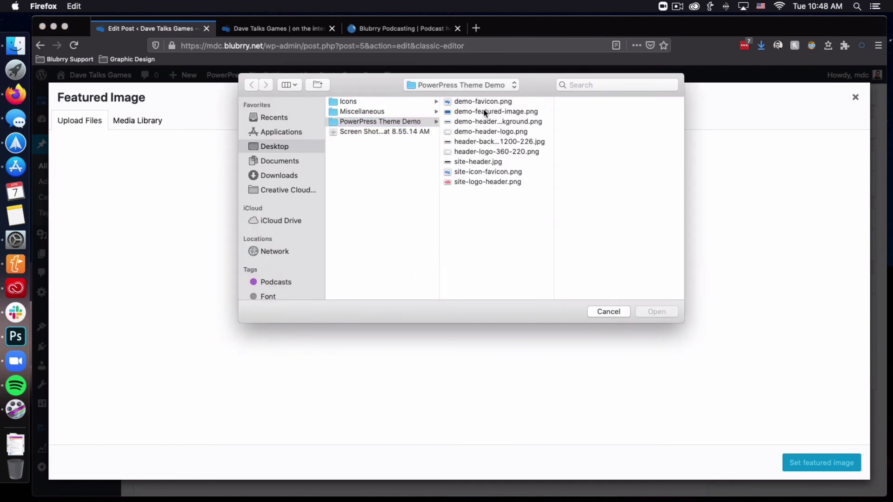
left_click(485, 112)
left_click(656, 311)
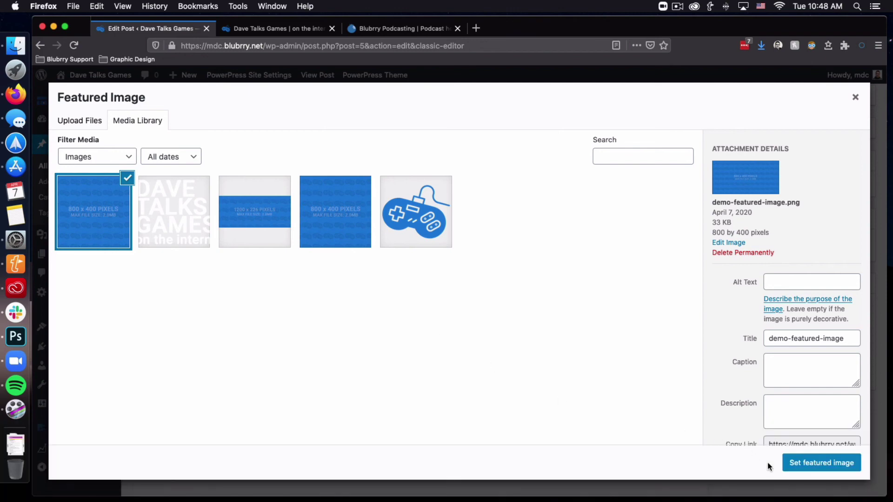
left_click(790, 464)
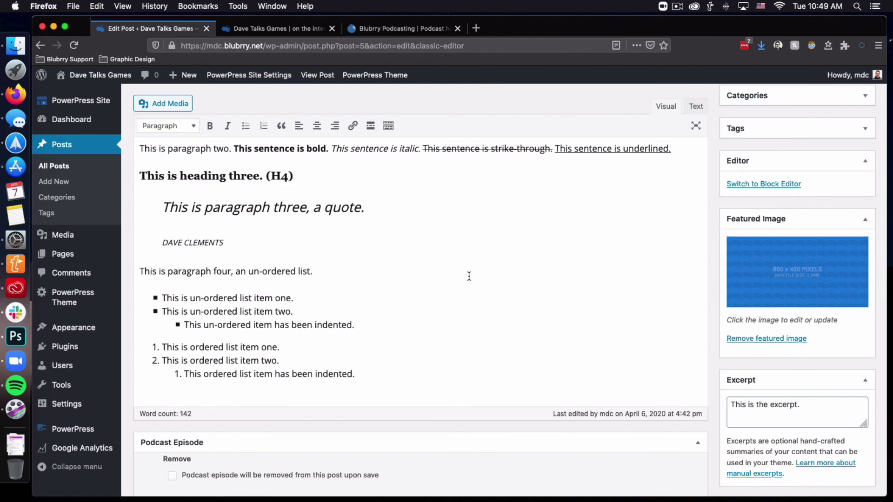
scroll(469, 275, "up", 5)
left_click(851, 268)
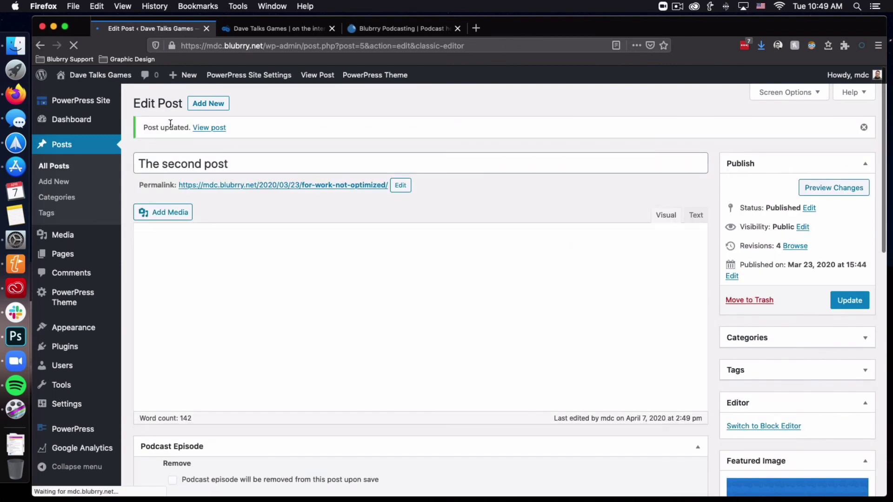
Step: Reload the podcast site's home page and examine how the featured image displays with "The second post"
left_click(281, 29)
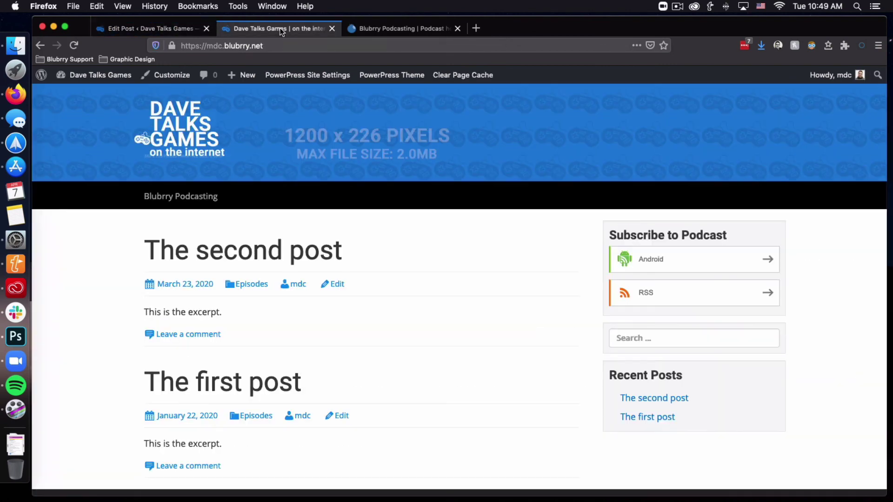
left_click(74, 45)
scroll(443, 329, "down", 5)
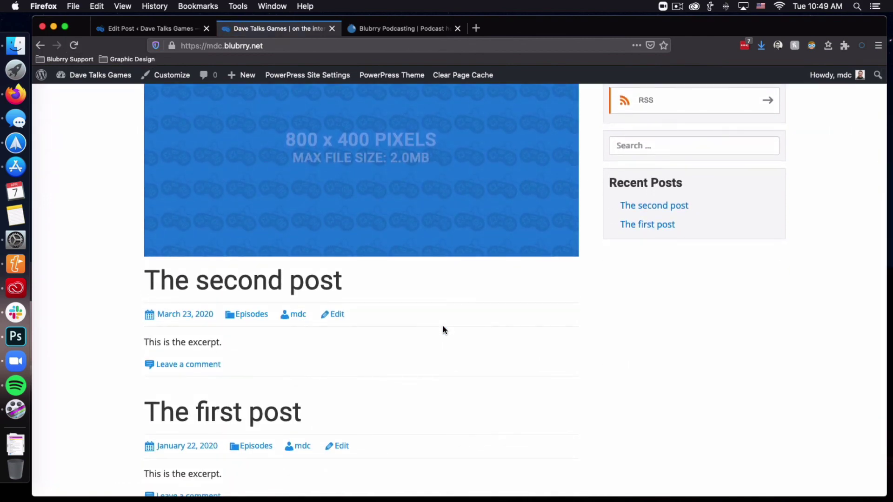
scroll(443, 330, "up", 2)
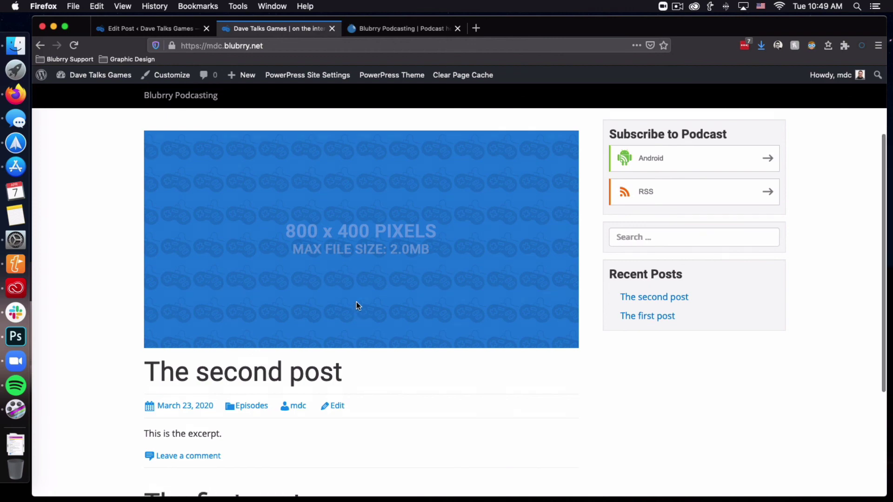
scroll(354, 303, "up", 3)
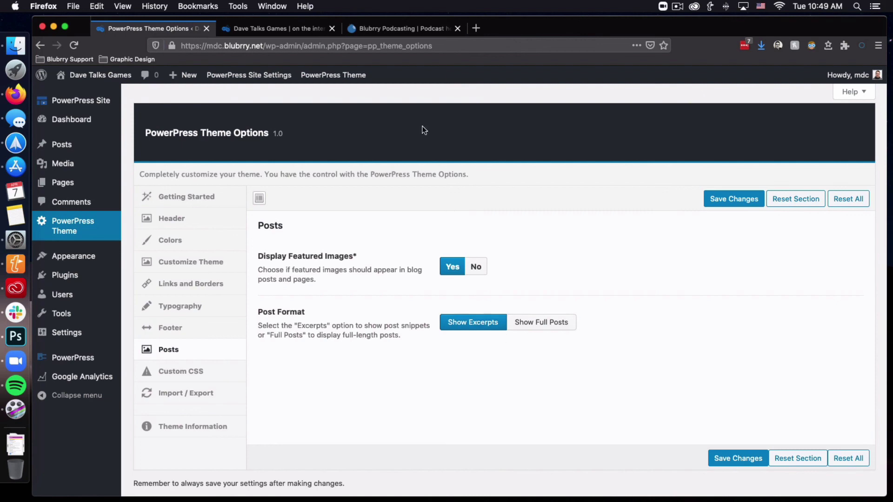
Step: Compare the Post Format setting with the post excerpts on the podcast site, and return to the theme options
left_click(267, 28)
scroll(311, 309, "down", 5)
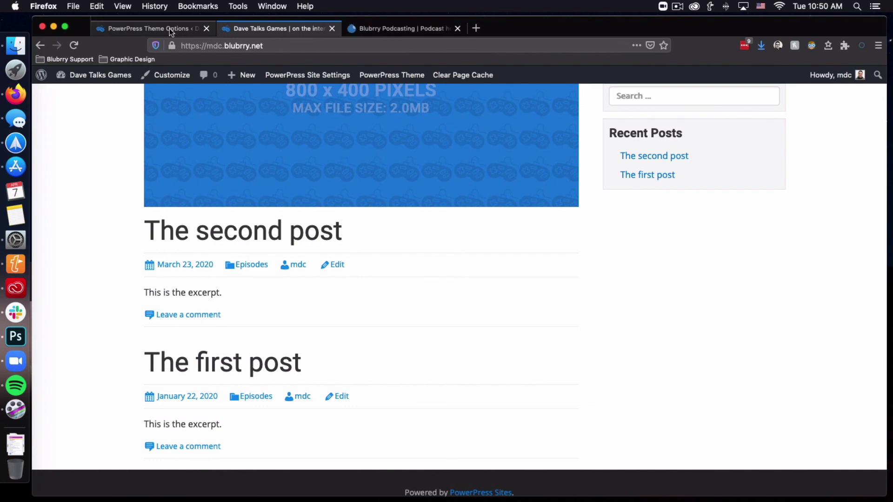
left_click(149, 28)
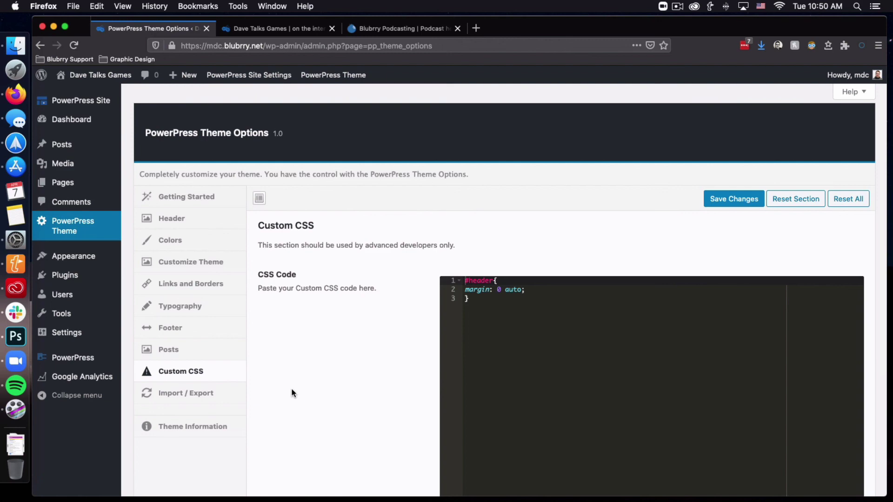
Step: Look over the Import / Export options, and save the theme changes from the Custom CSS section
left_click(228, 393)
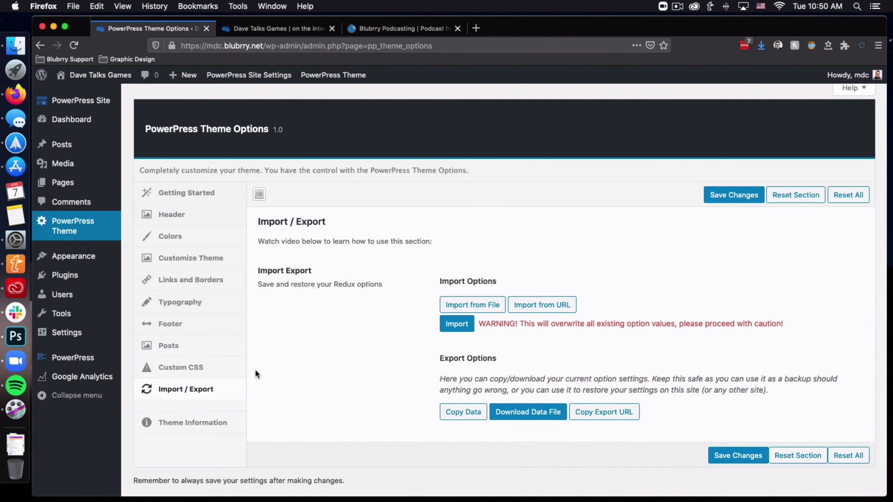
left_click(207, 368)
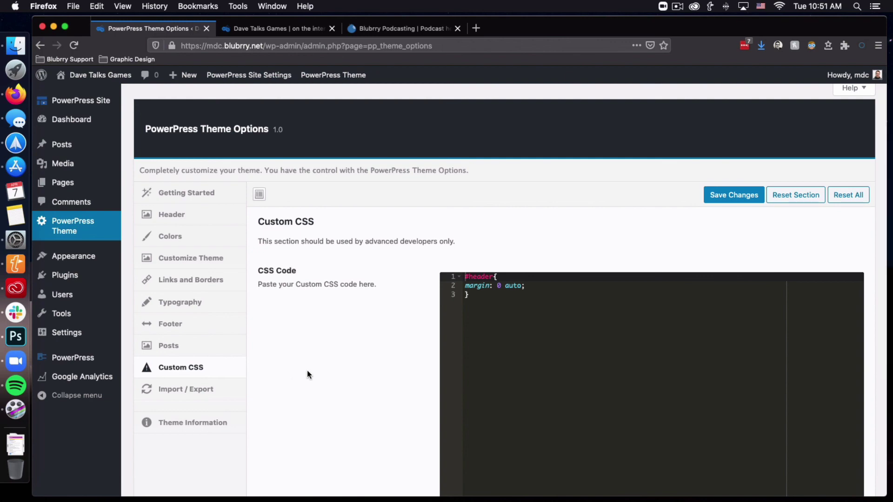
left_click(741, 194)
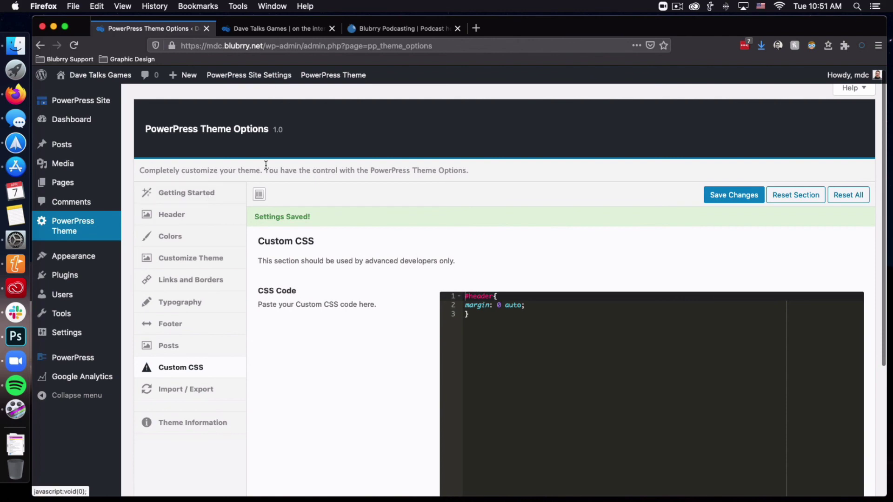
Step: Reload the podcast site's home page to check it against the saved theme options
left_click(261, 29)
scroll(128, 160, "up", 1)
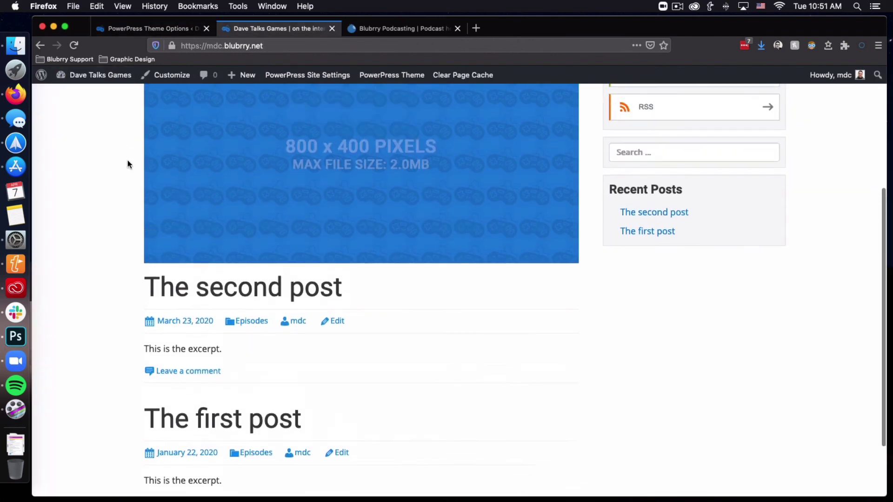
scroll(127, 160, "up", 5)
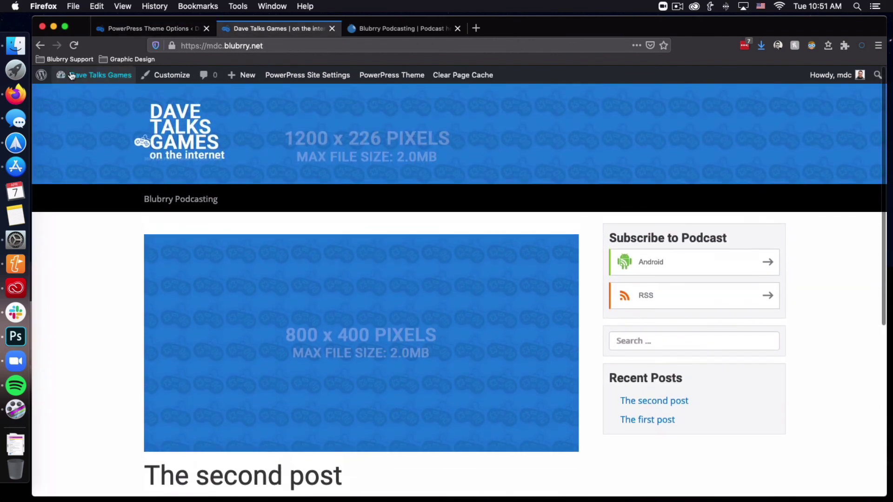
left_click(73, 48)
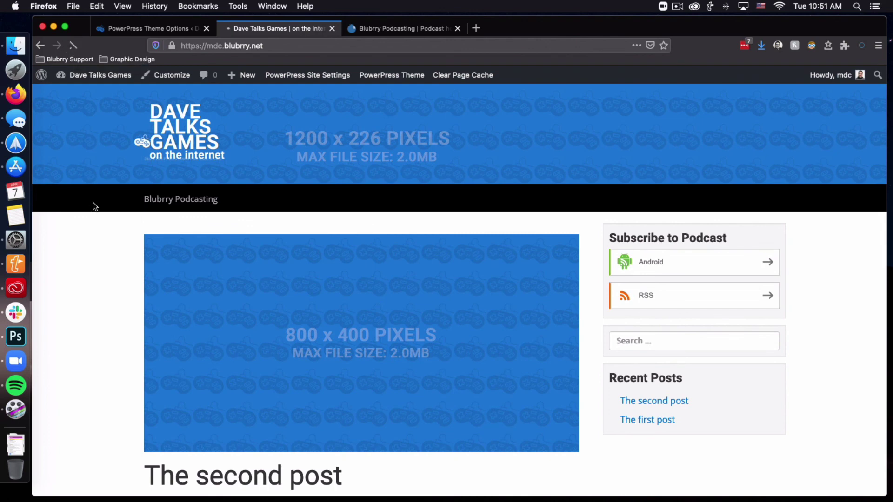